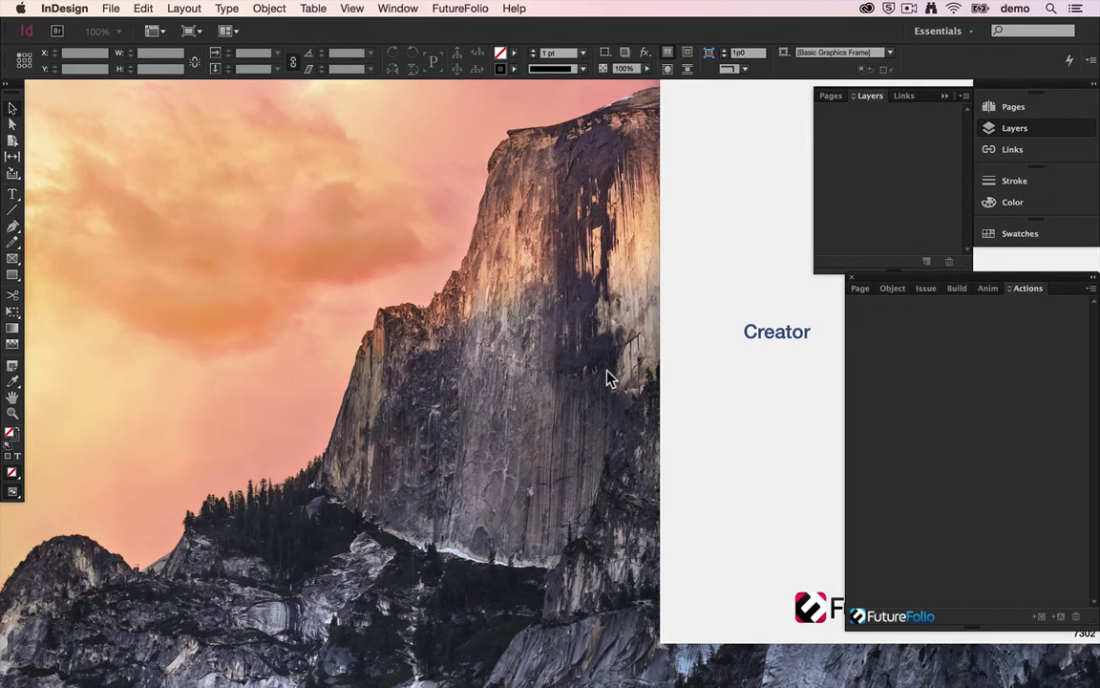
# Step: Create a 768 × 1024 px portrait iPad document with Digital Publishing intent and no primary text frame
pyautogui.press('super+n')
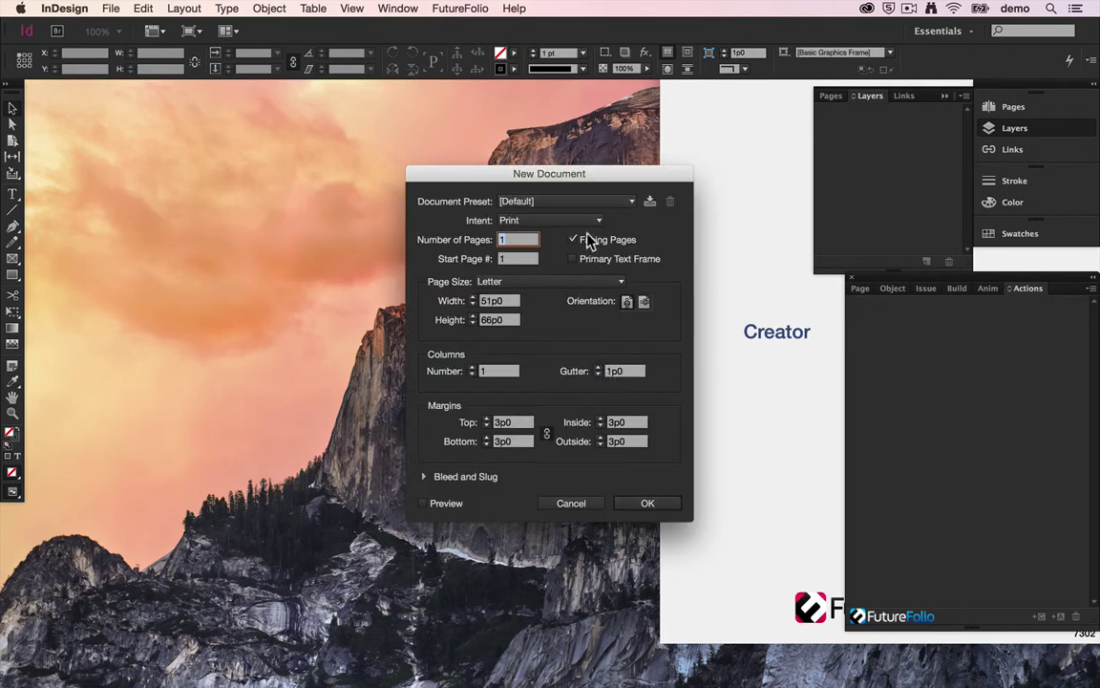
pyautogui.click(599, 222)
pyautogui.click(584, 267)
pyautogui.click(574, 260)
pyautogui.click(626, 302)
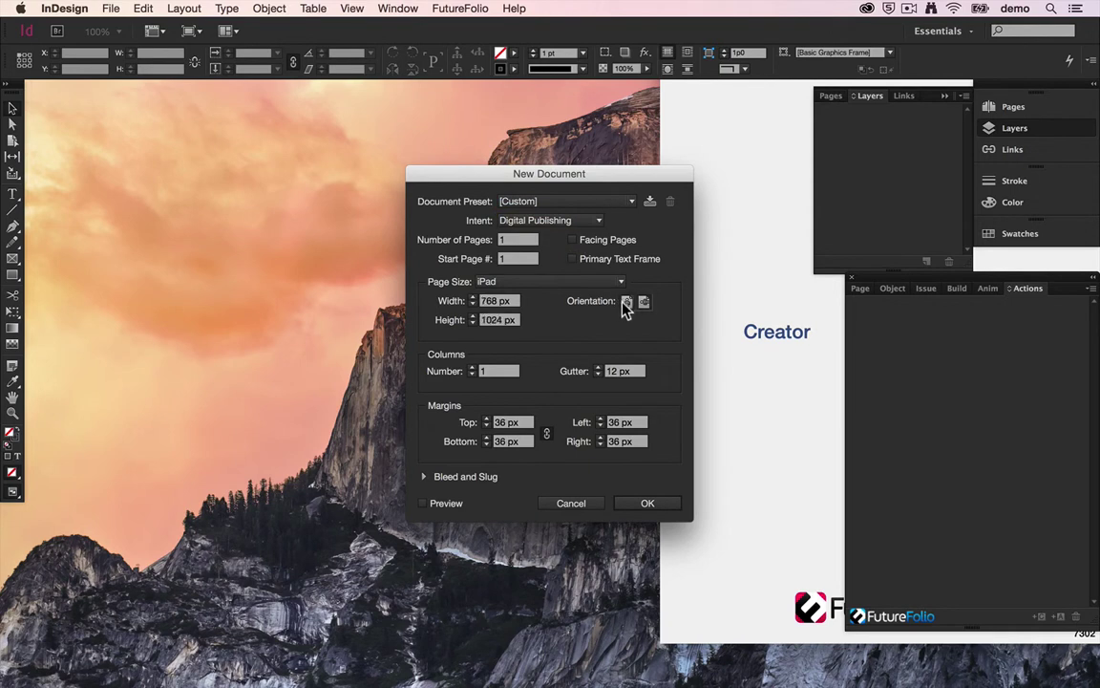
pyautogui.click(655, 507)
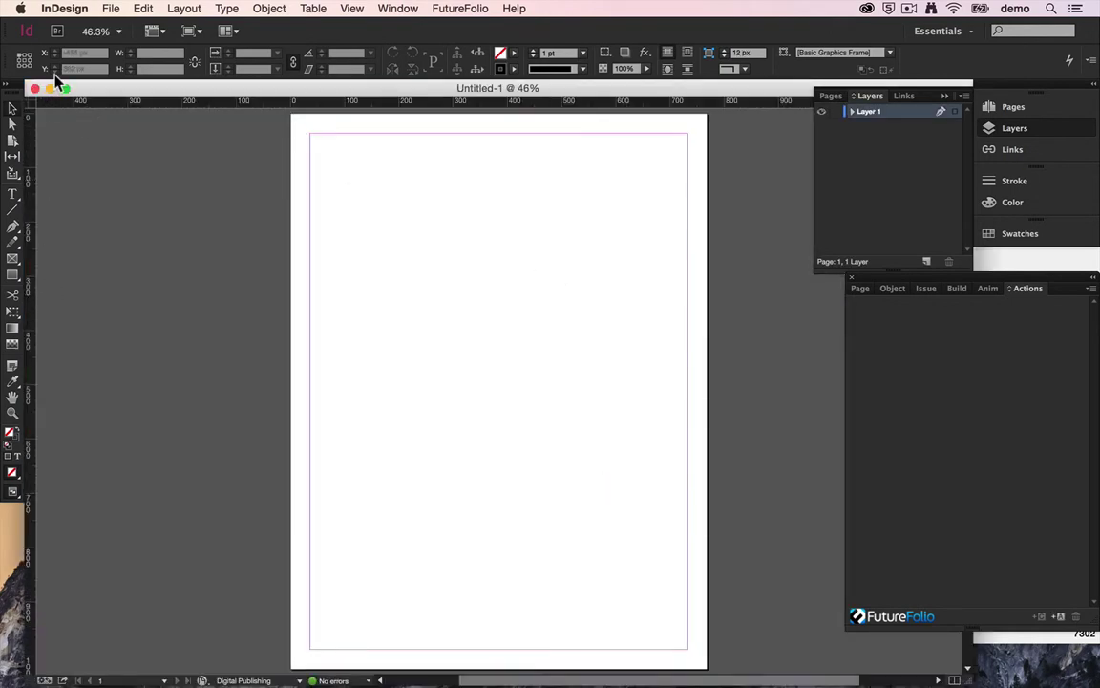
# Step: Place the robot image 00.jpg from Assets > 360 in a frame filling the whole page
pyautogui.press('super+d')
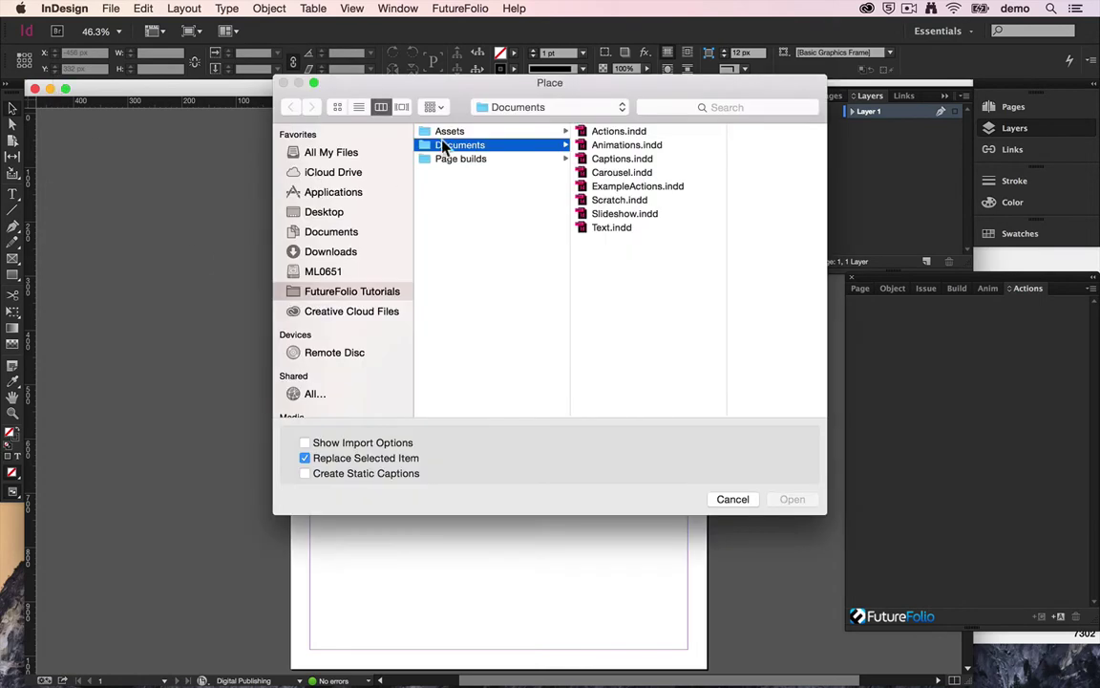
pyautogui.click(447, 132)
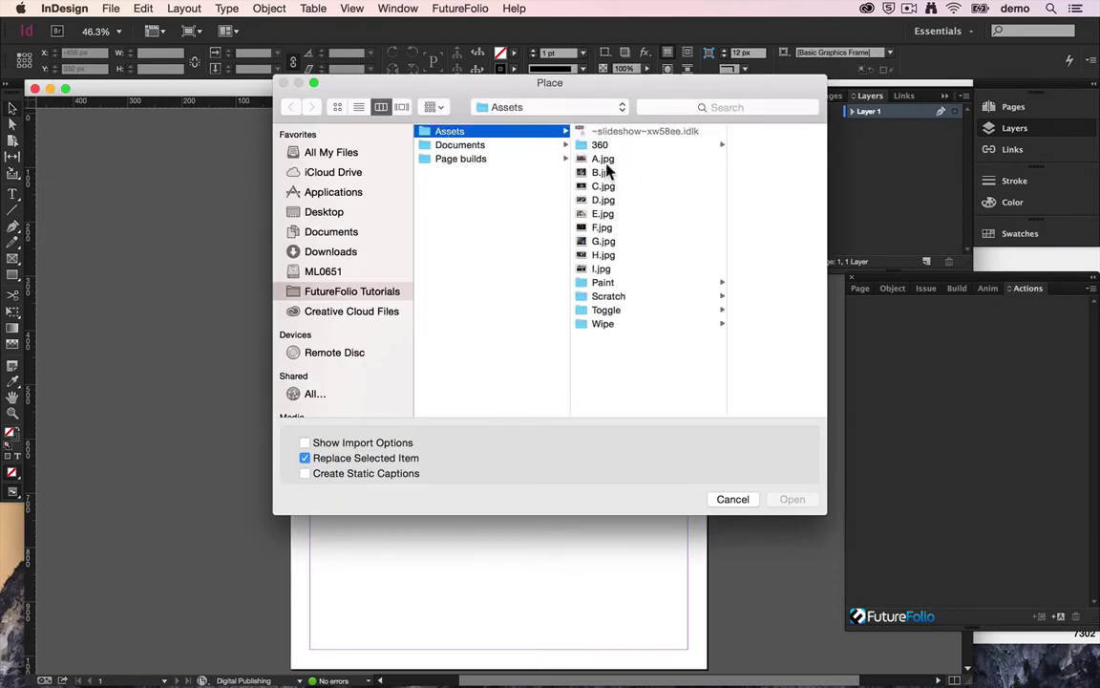
pyautogui.click(601, 144)
pyautogui.doubleClick(705, 138)
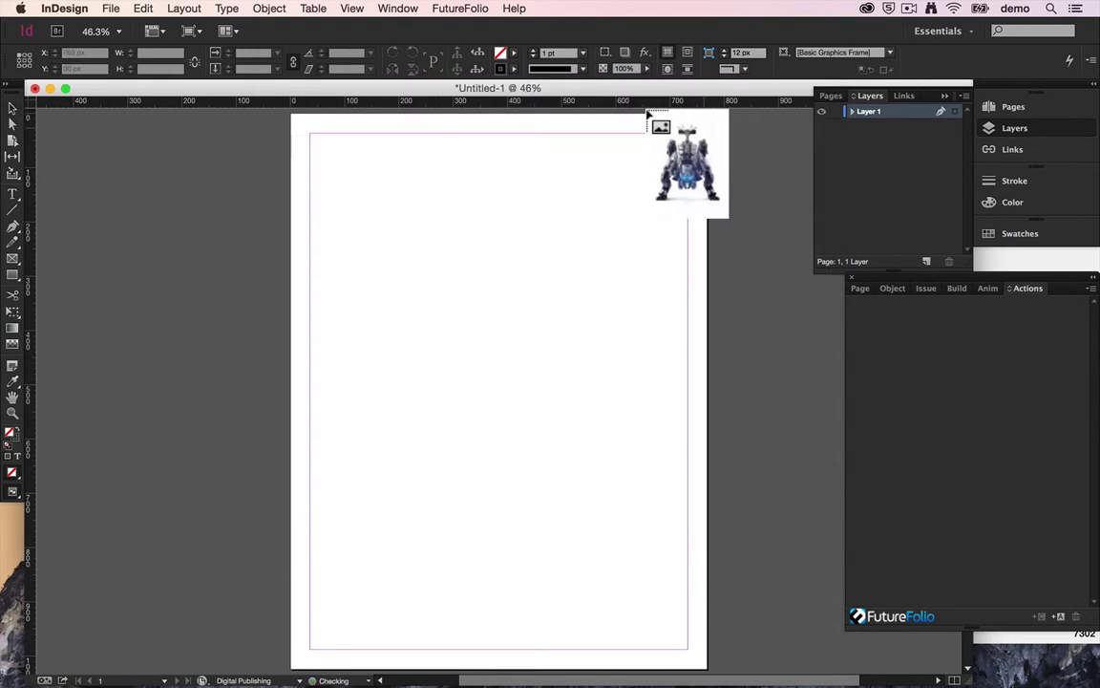
pyautogui.moveTo(298, 117); pyautogui.dragTo(624, 646)
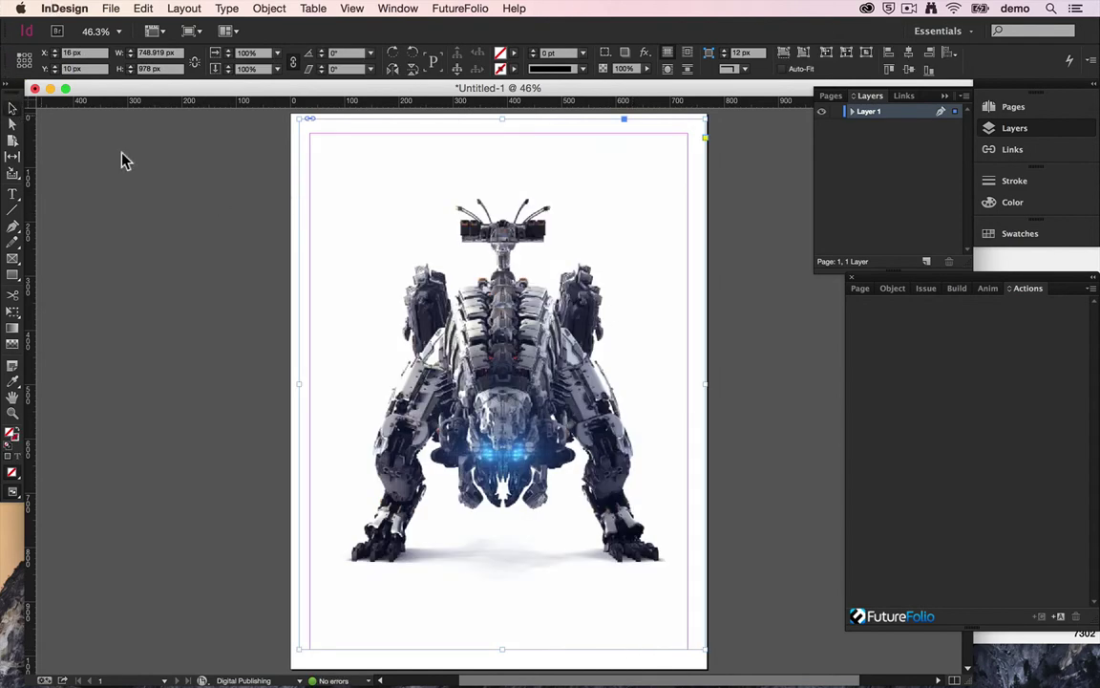
# Step: Add a Send email action to the robot image, entering the recipient's e-mail address as parameter
pyautogui.click(1060, 617)
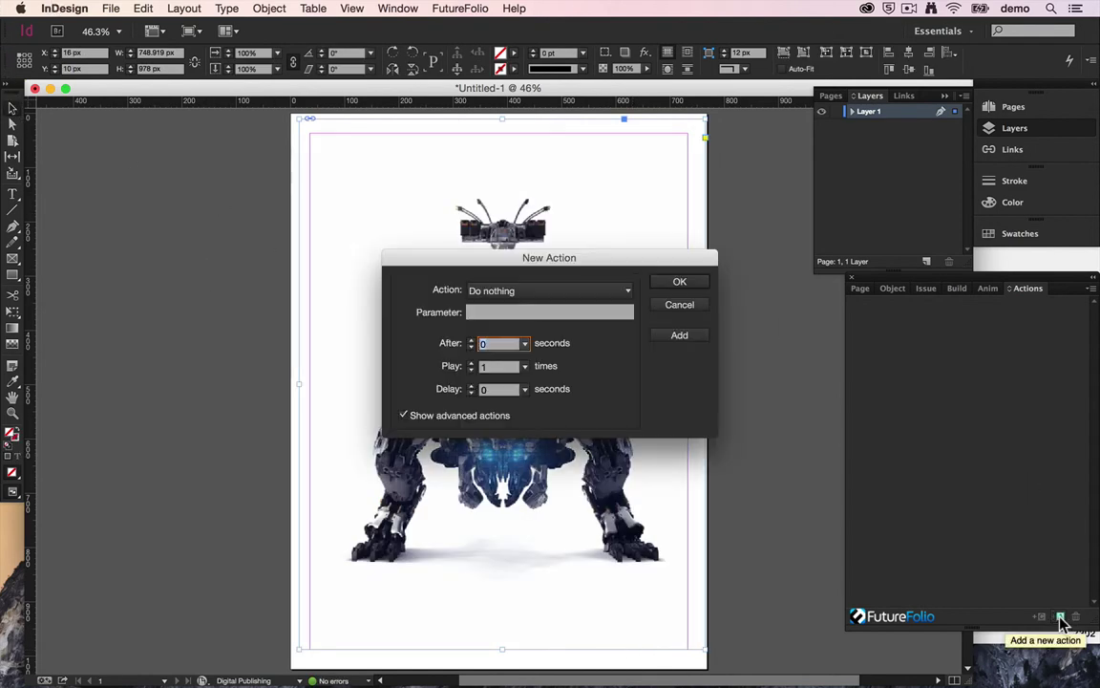
pyautogui.click(531, 291)
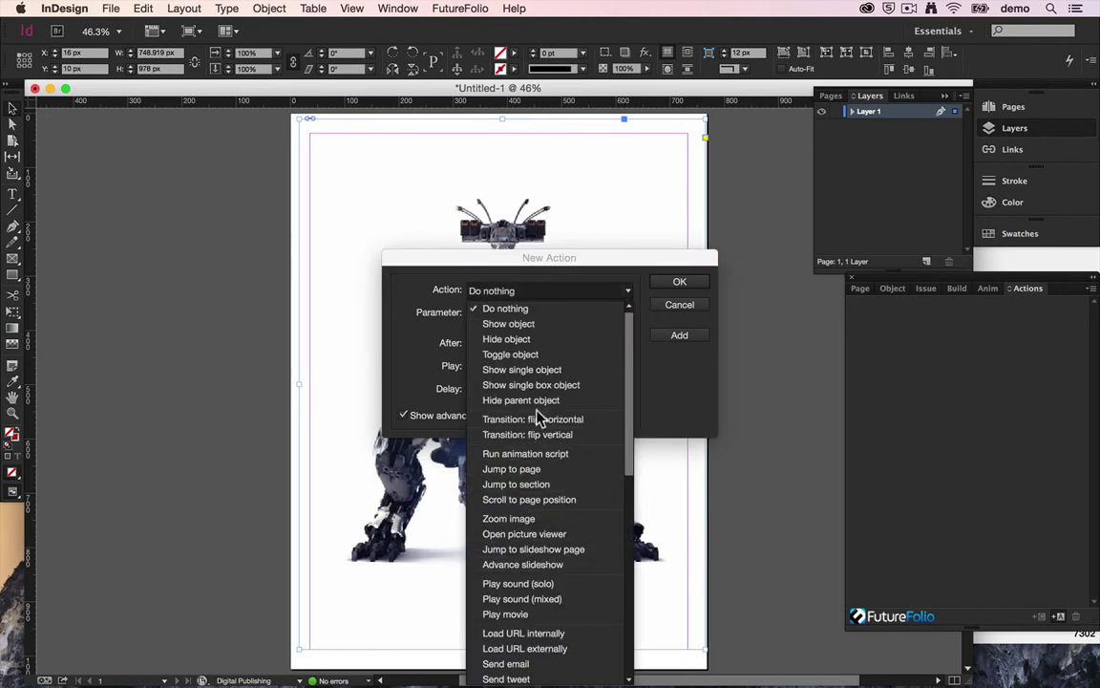
pyautogui.click(525, 662)
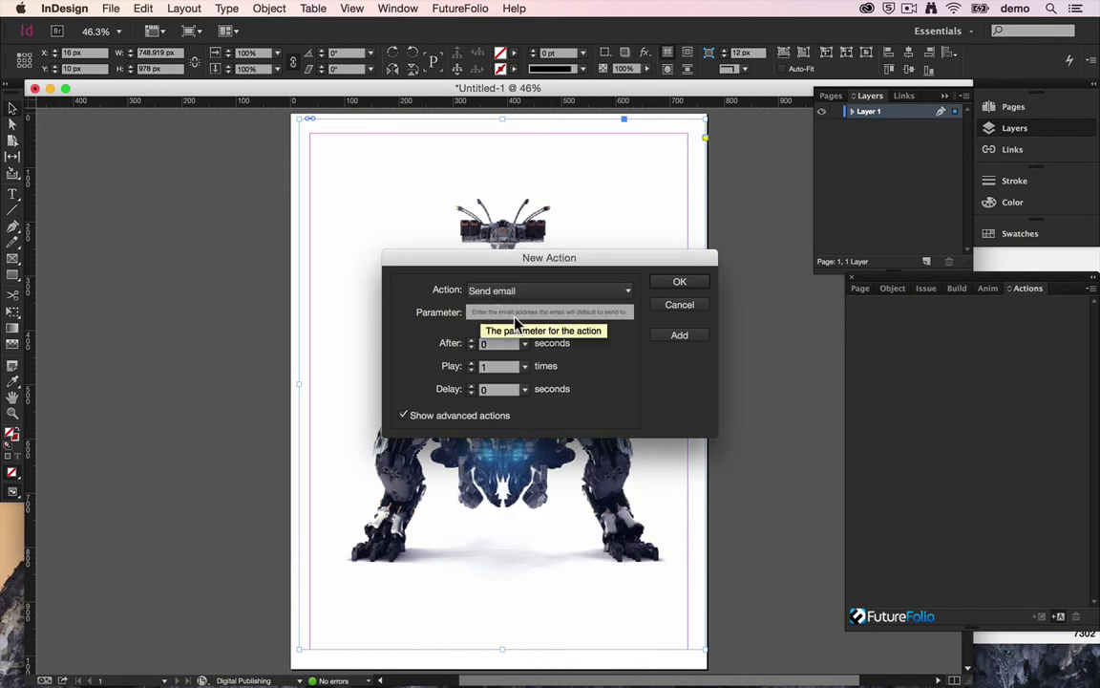
pyautogui.click(587, 321)
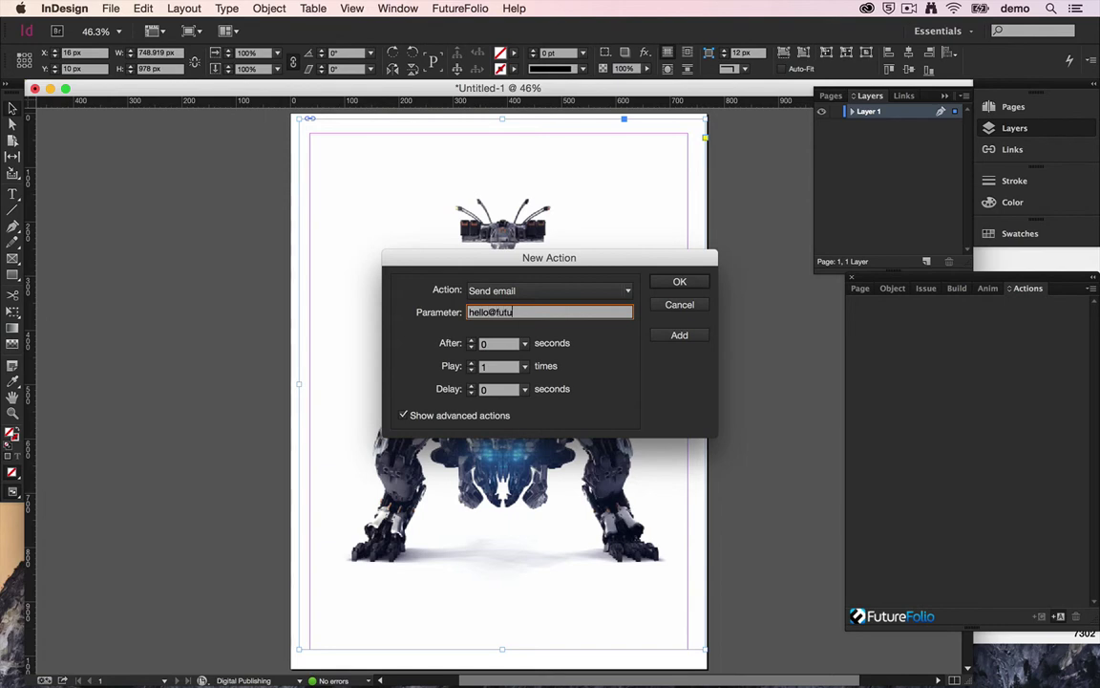
pyautogui.click(690, 281)
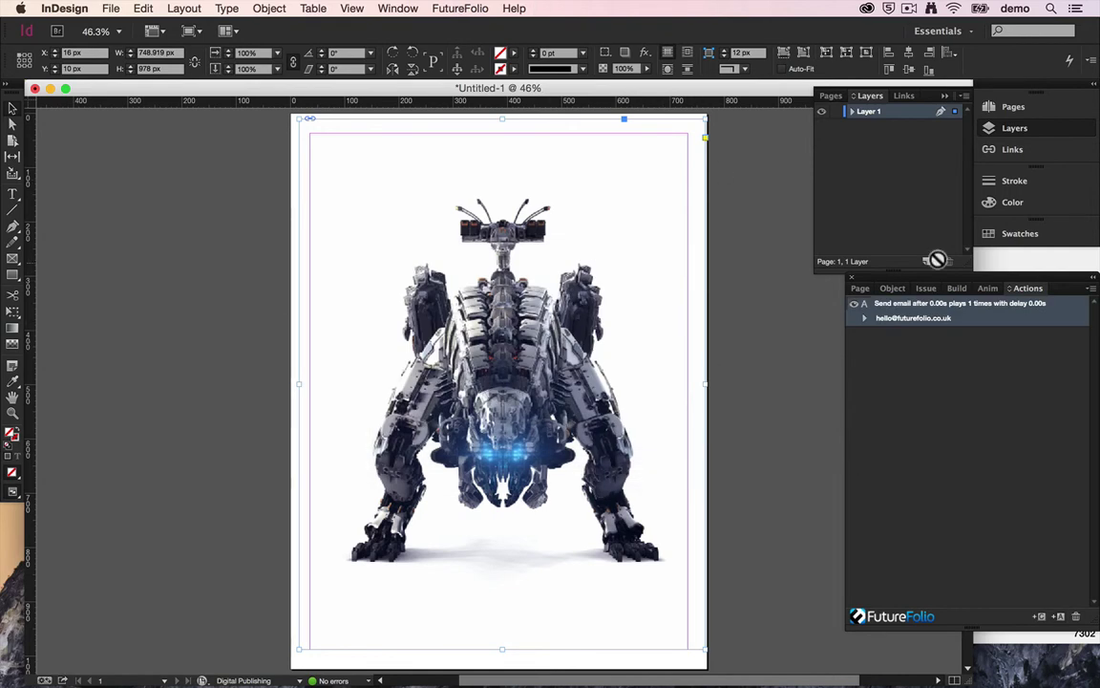
pyautogui.press('super+s')
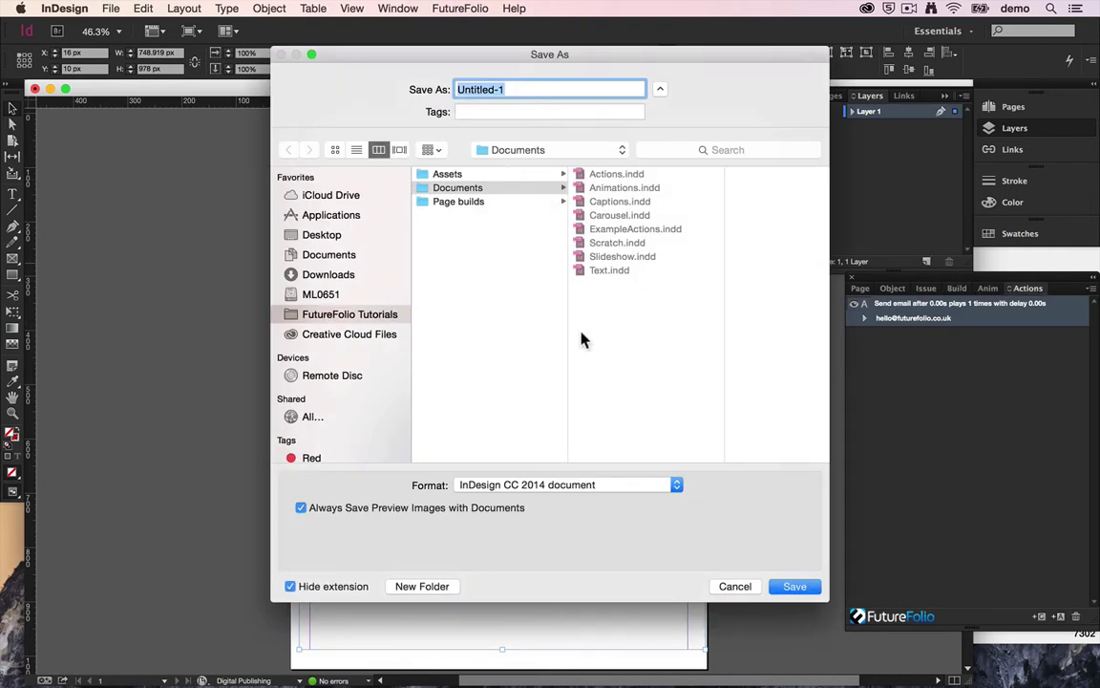
# Step: Save the document as Conditions.indd and build it to the iOS Simulator's InDesign Previewer
pyautogui.write('Conditions')
pyautogui.press('Return')
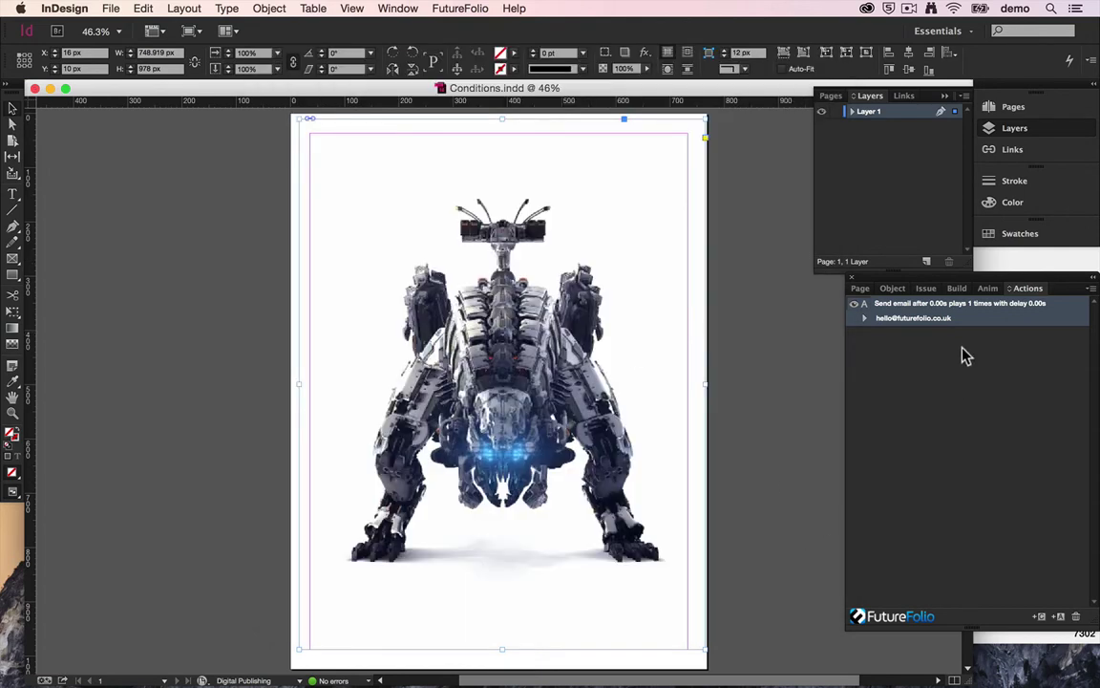
pyautogui.click(957, 288)
pyautogui.click(955, 413)
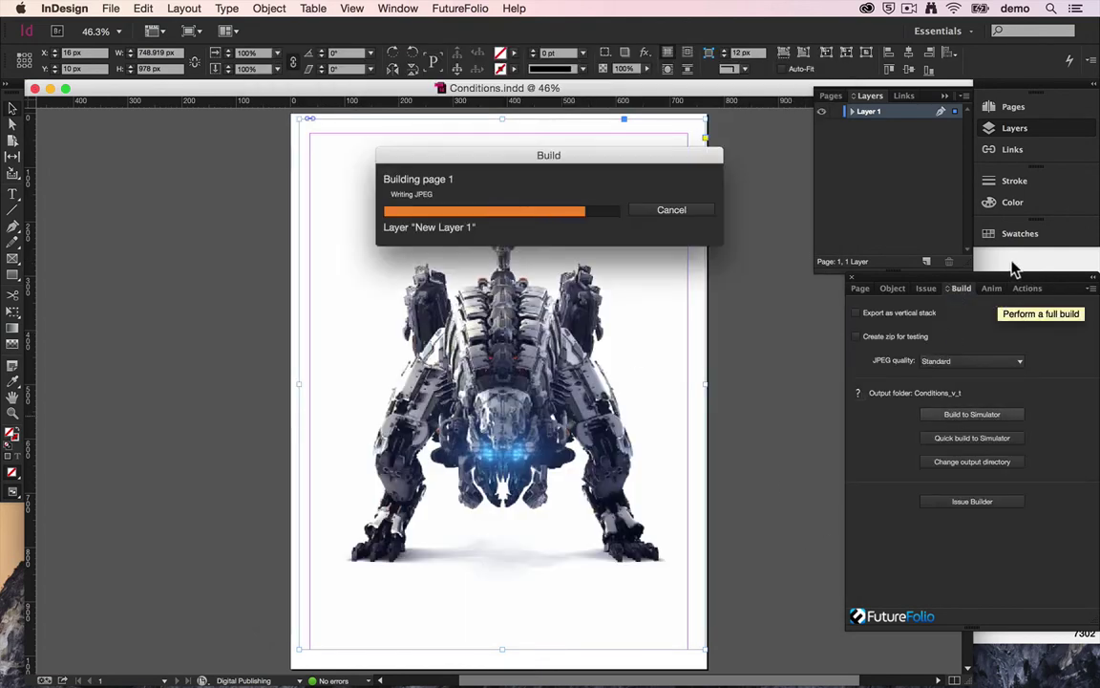
pyautogui.click(985, 336)
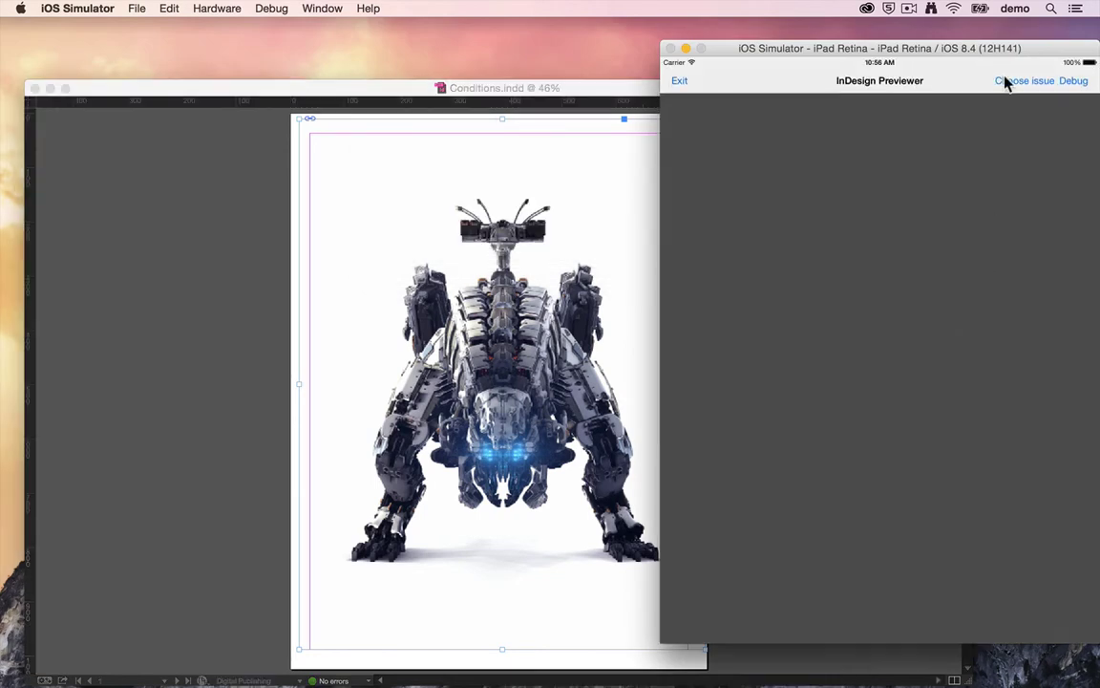
# Step: Load the Conditions_v_t issue, tap the robot to open a pre-addressed mail message, then return to InDesign
pyautogui.click(1020, 81)
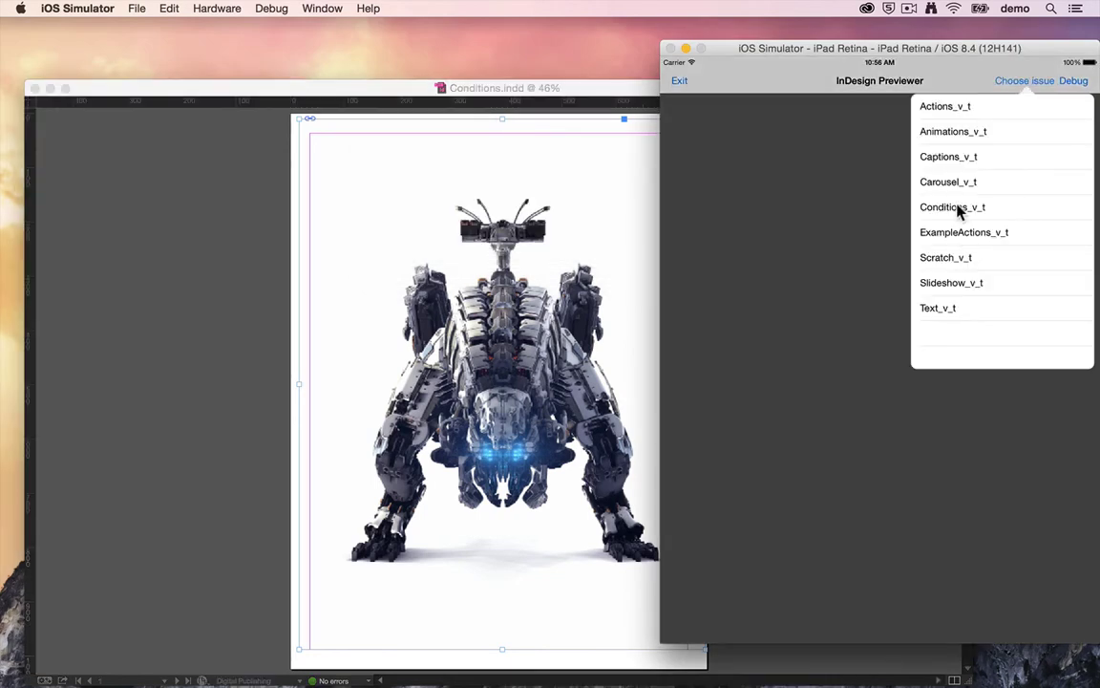
pyautogui.click(958, 208)
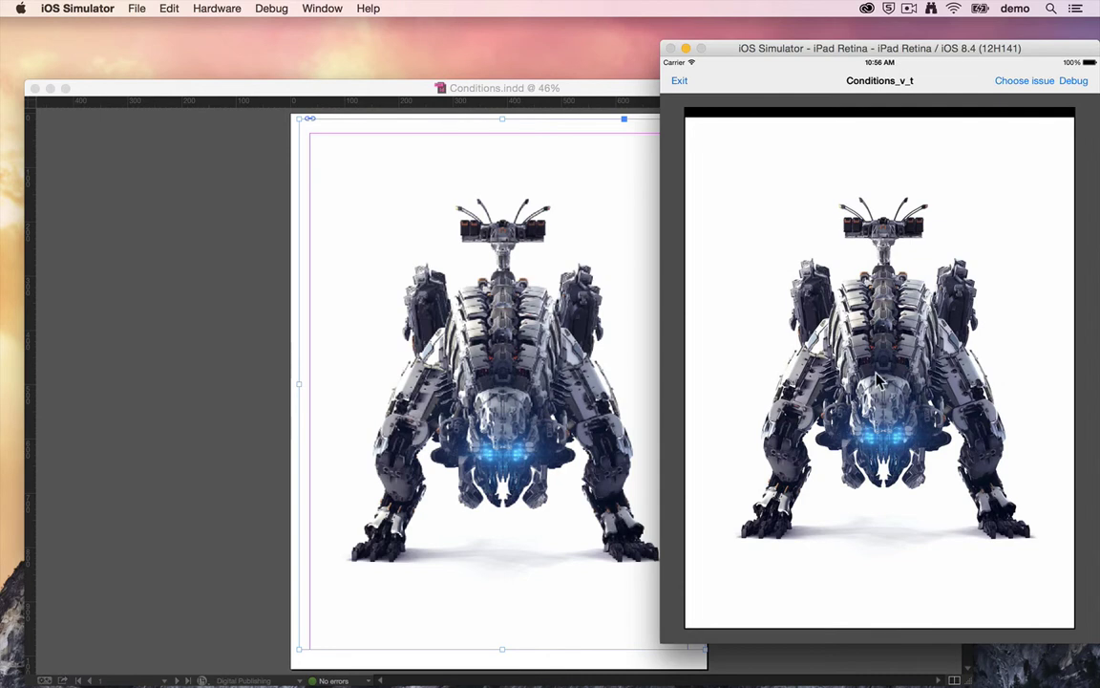
pyautogui.click(876, 379)
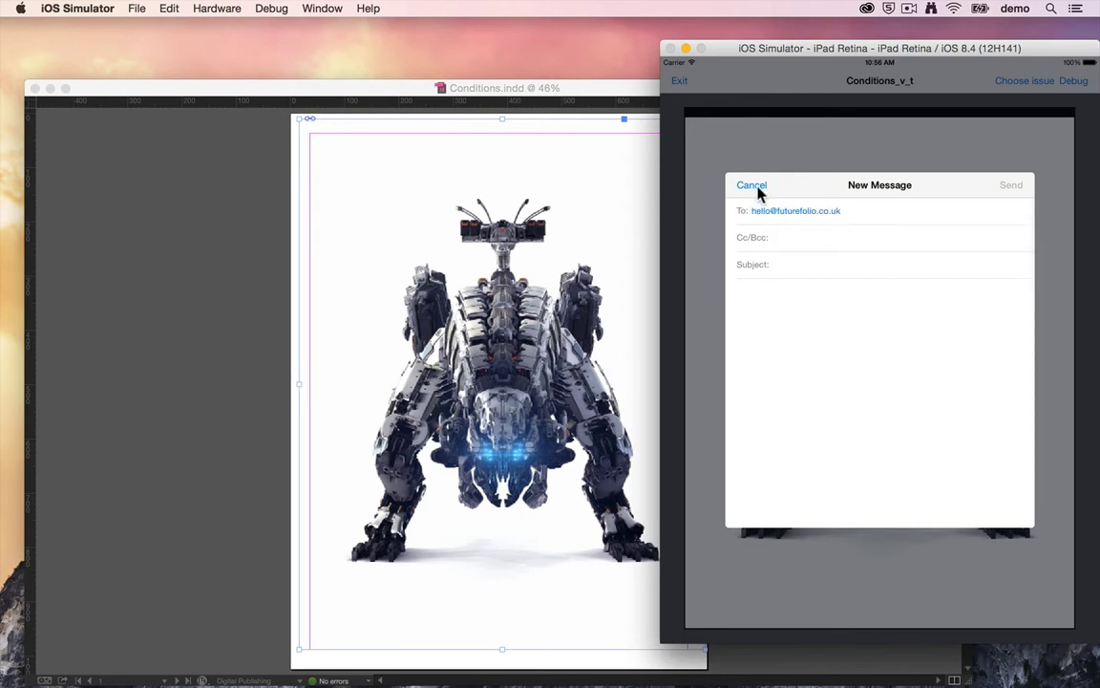
pyautogui.click(356, 99)
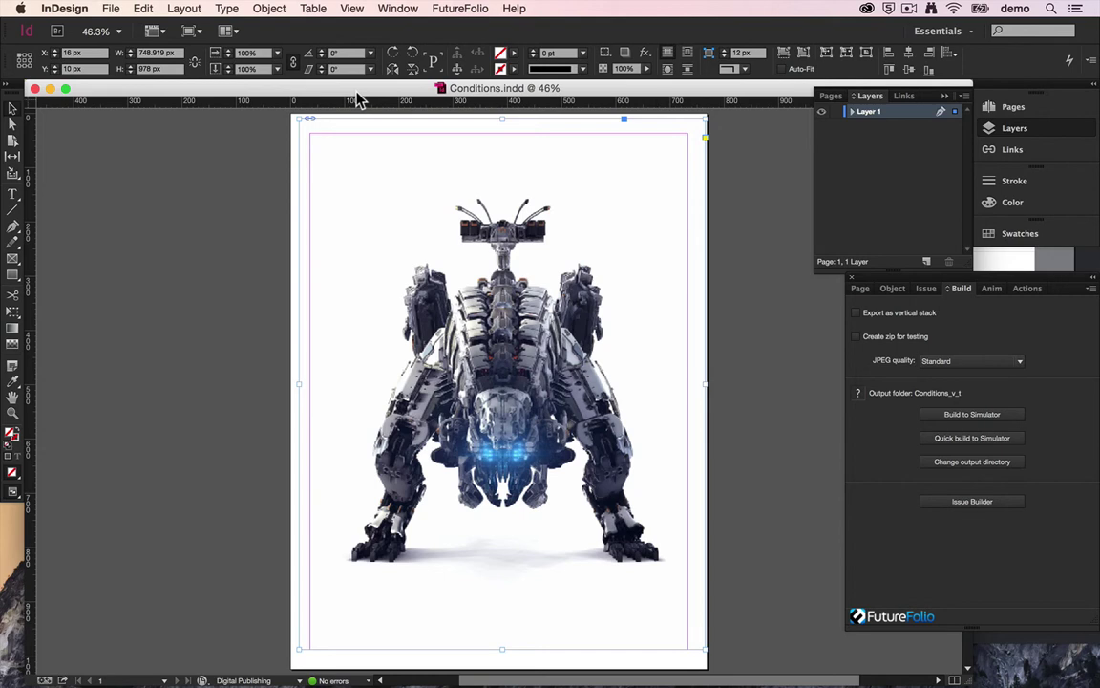
# Step: Add a Device is online condition to the Send email action and rebuild to the simulator
pyautogui.click(1012, 288)
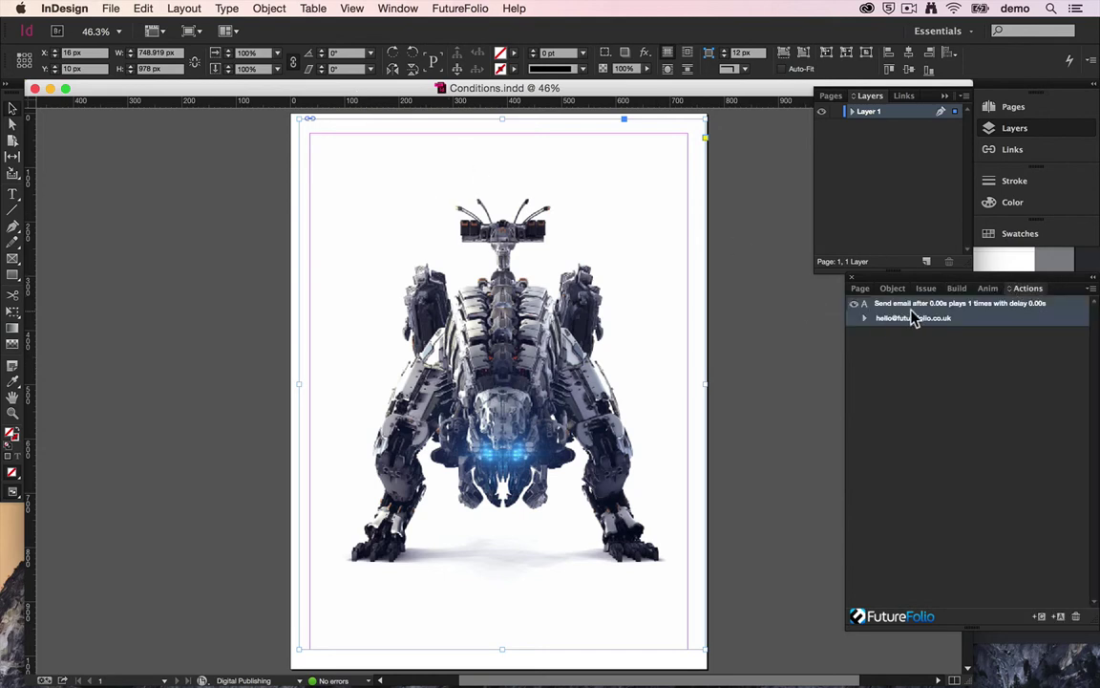
pyautogui.click(1038, 617)
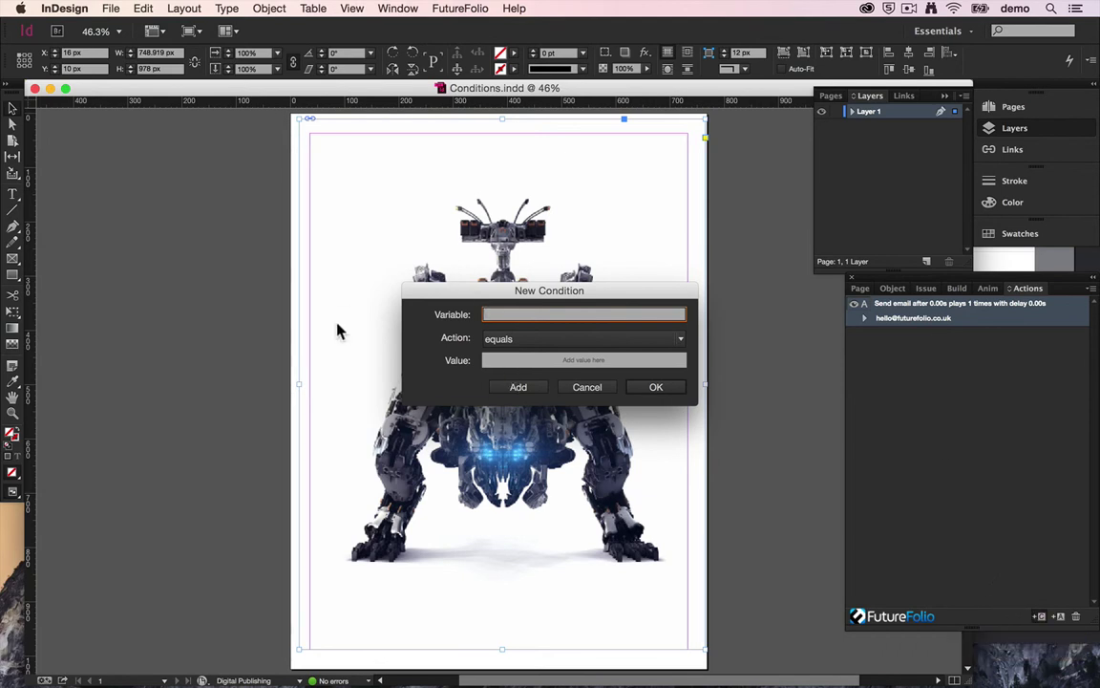
pyautogui.click(522, 340)
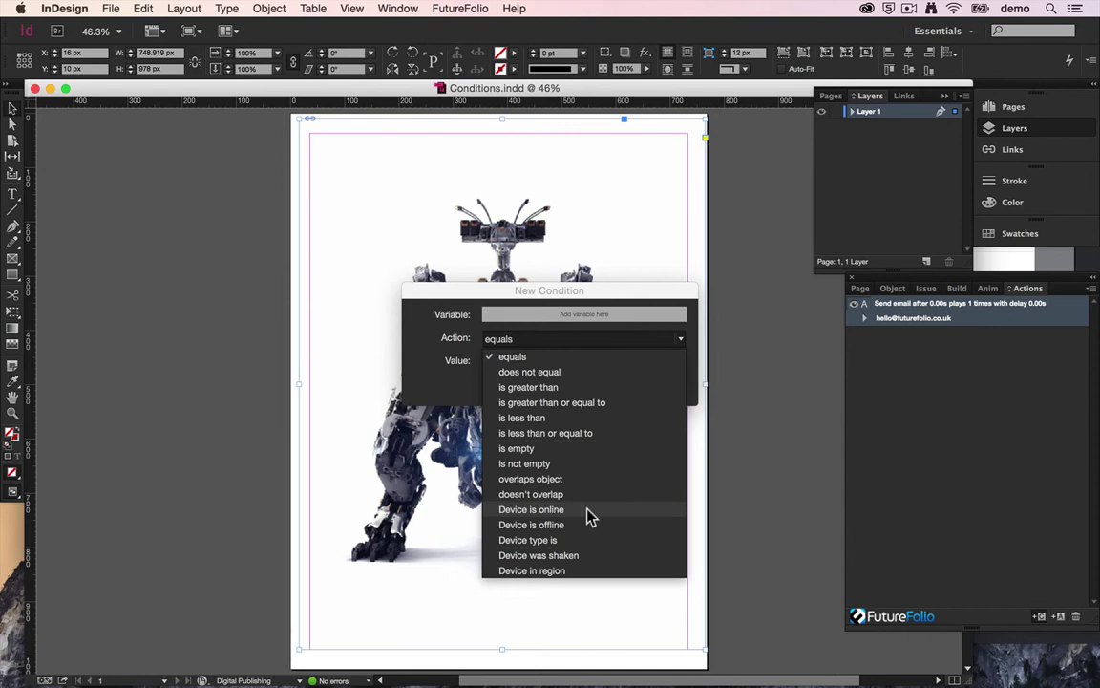
pyautogui.click(588, 516)
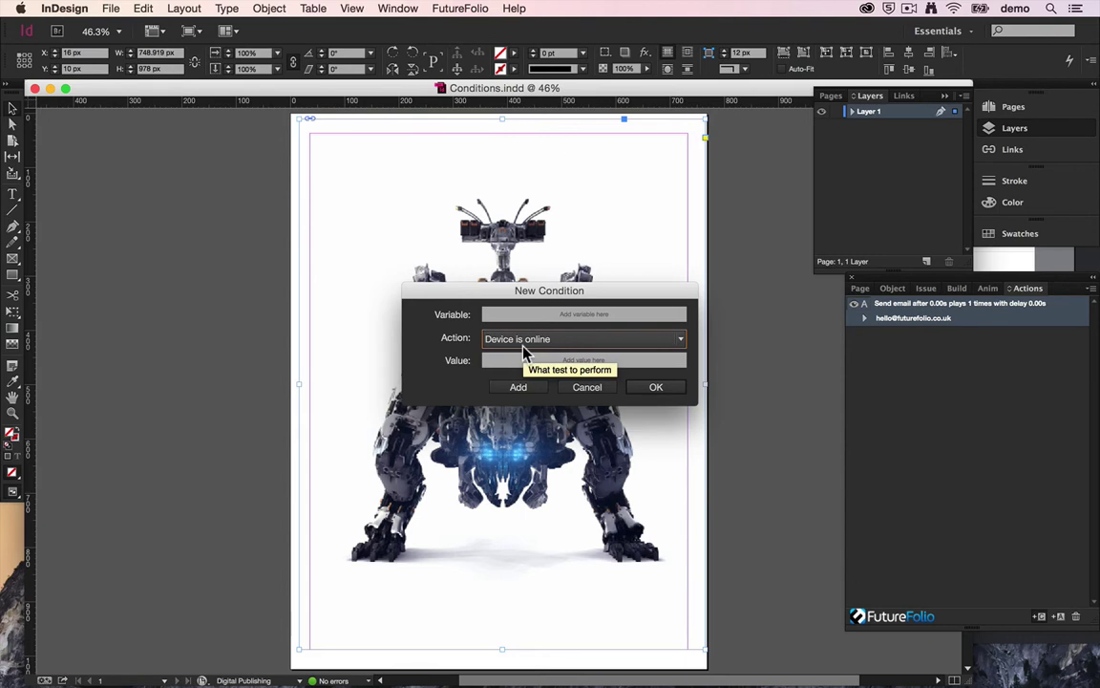
pyautogui.click(656, 387)
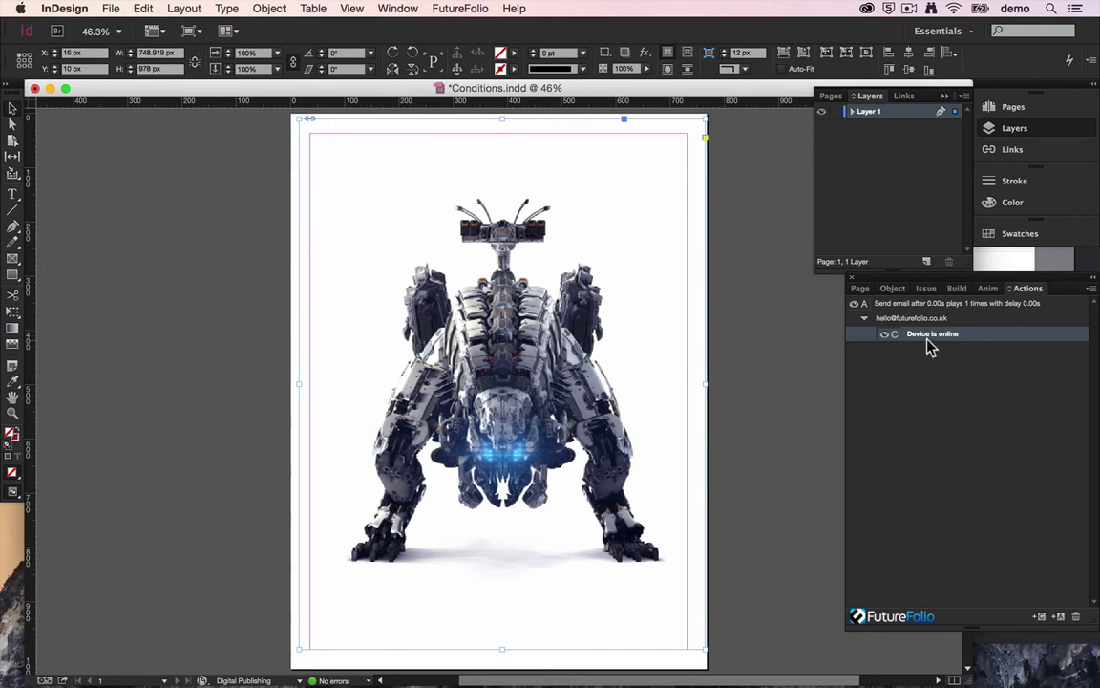
pyautogui.click(958, 287)
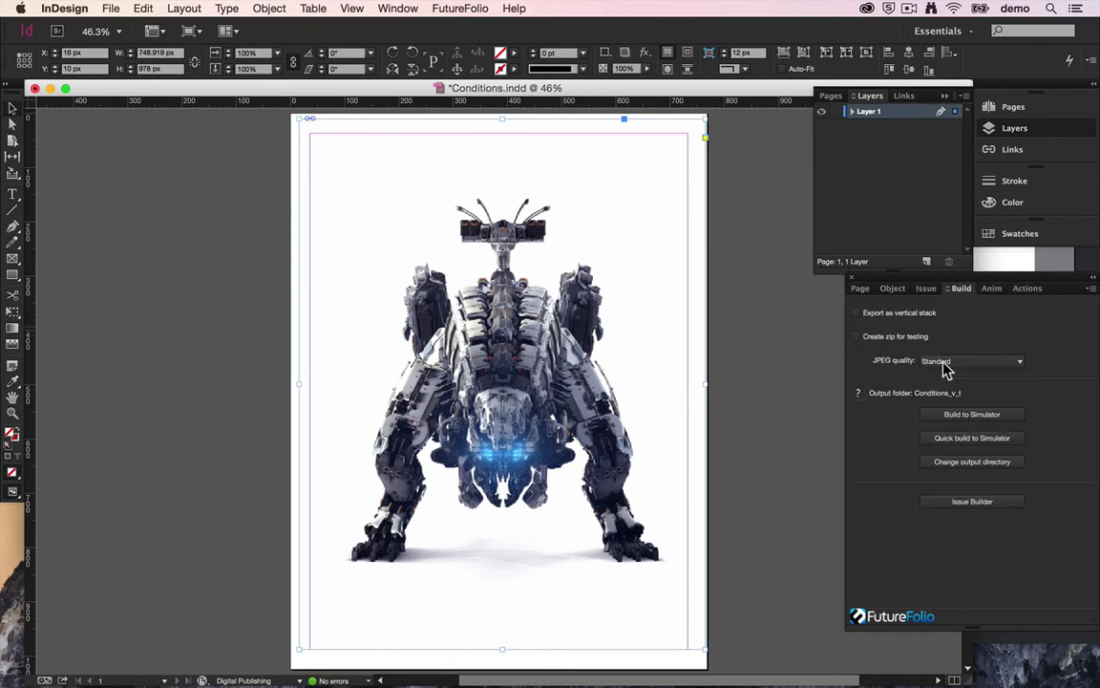
pyautogui.click(965, 416)
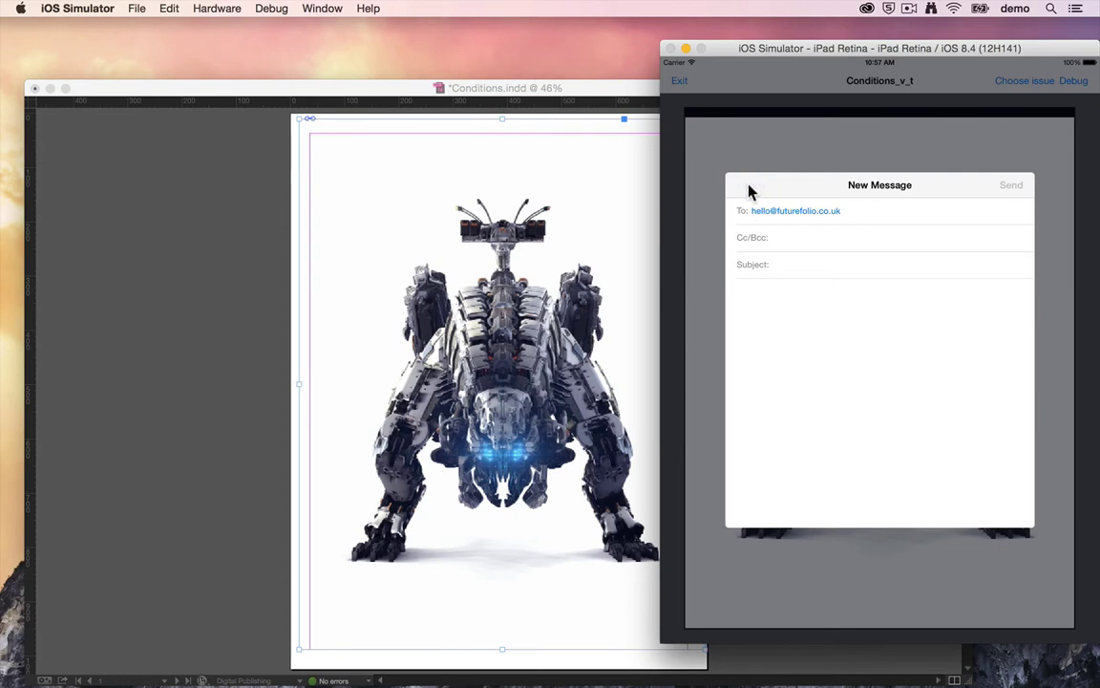
# Step: Cancel and delete the e-mail draft, then tap the robot again to retest the action
pyautogui.click(750, 188)
pyautogui.click(888, 459)
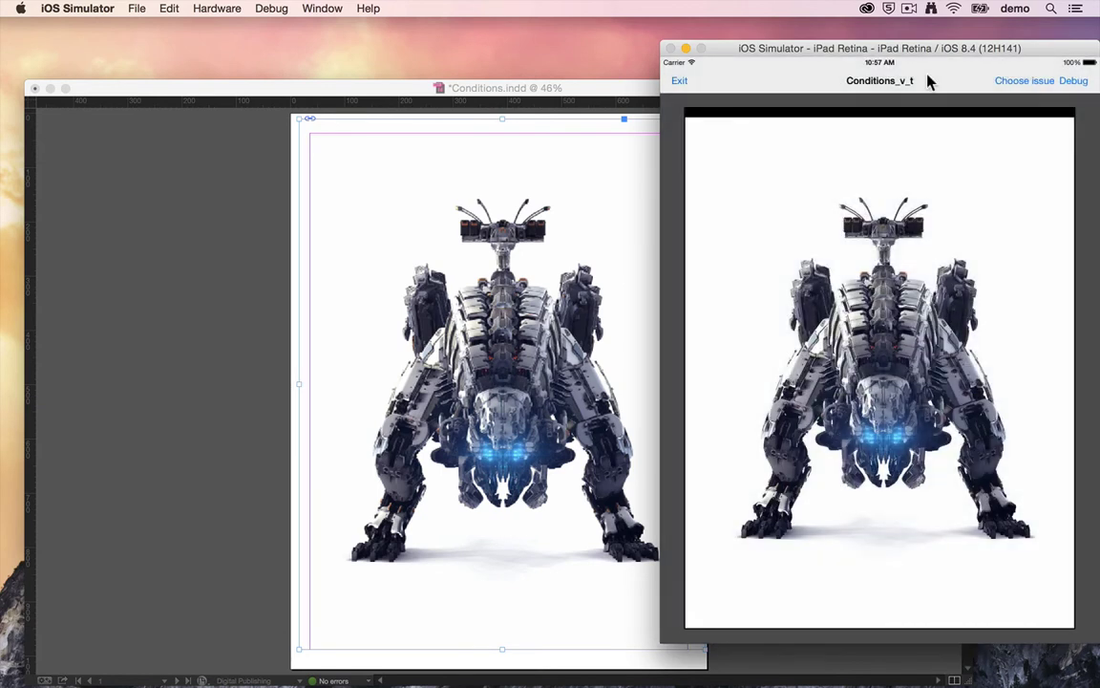
pyautogui.click(897, 315)
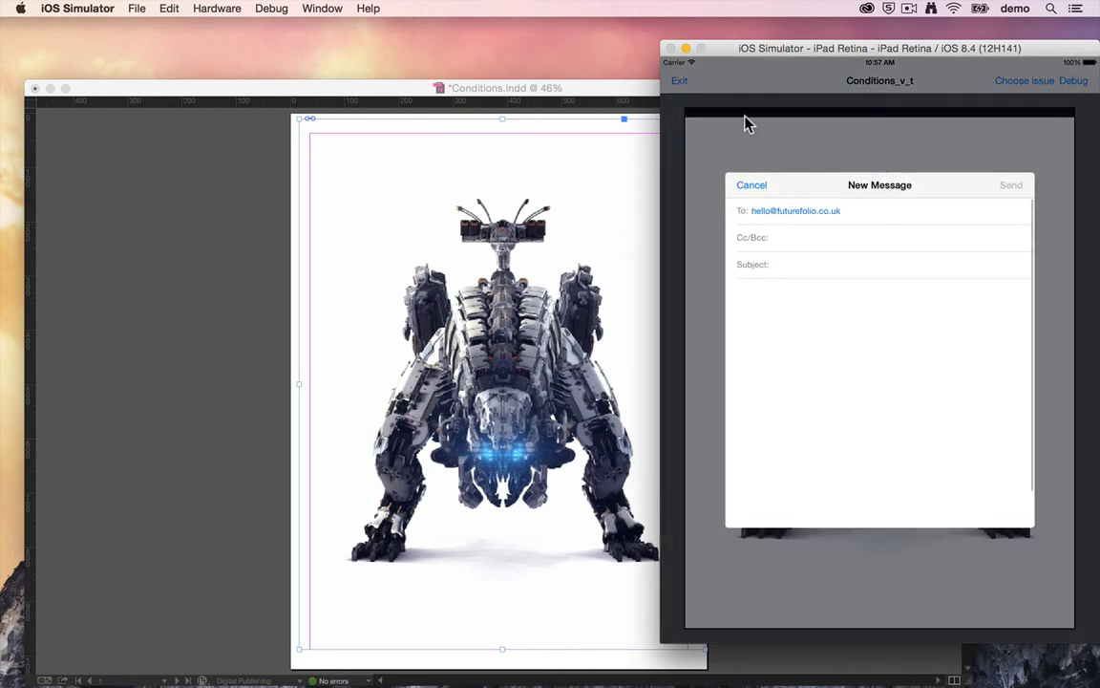
# Step: Delete the test e-mail draft and turn the Mac's Wi-Fi off from the menu bar
pyautogui.click(746, 185)
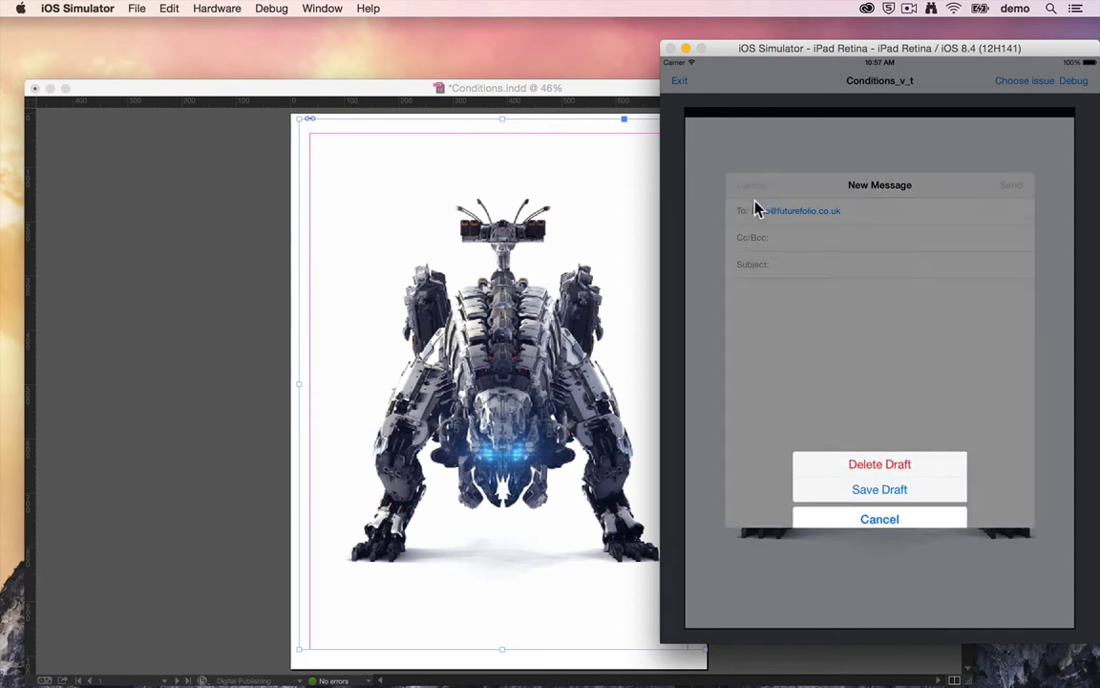
pyautogui.click(845, 465)
pyautogui.click(949, 12)
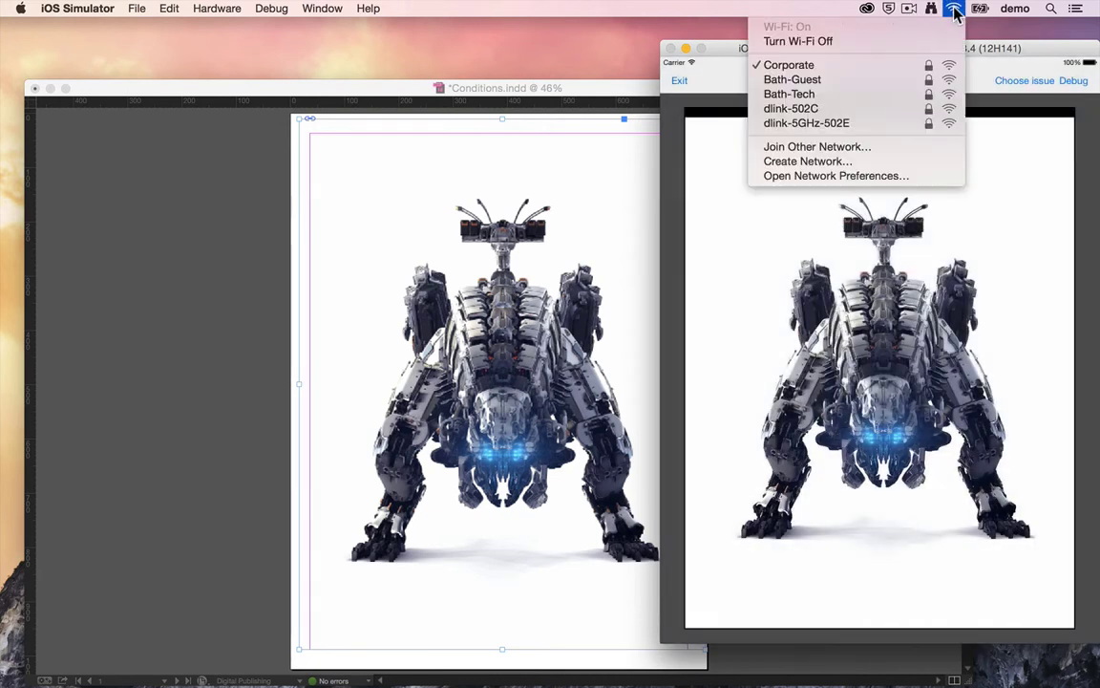
pyautogui.click(953, 9)
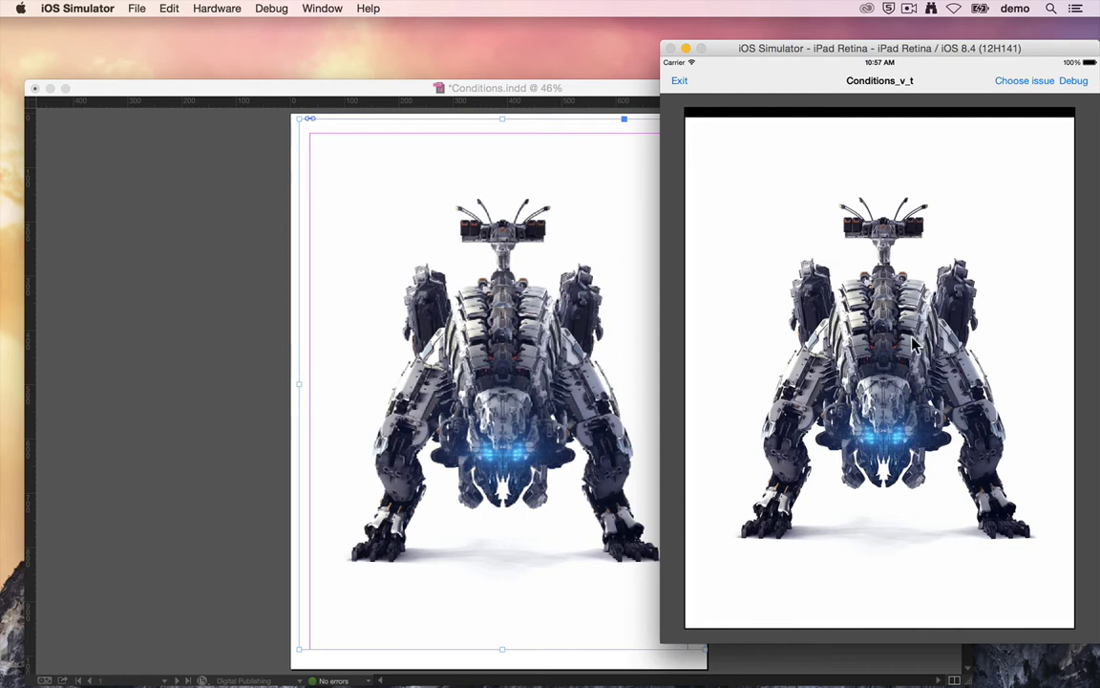
# Step: Add a Show message action to the robot reading 'You need to be online to send emails'
pyautogui.click(594, 89)
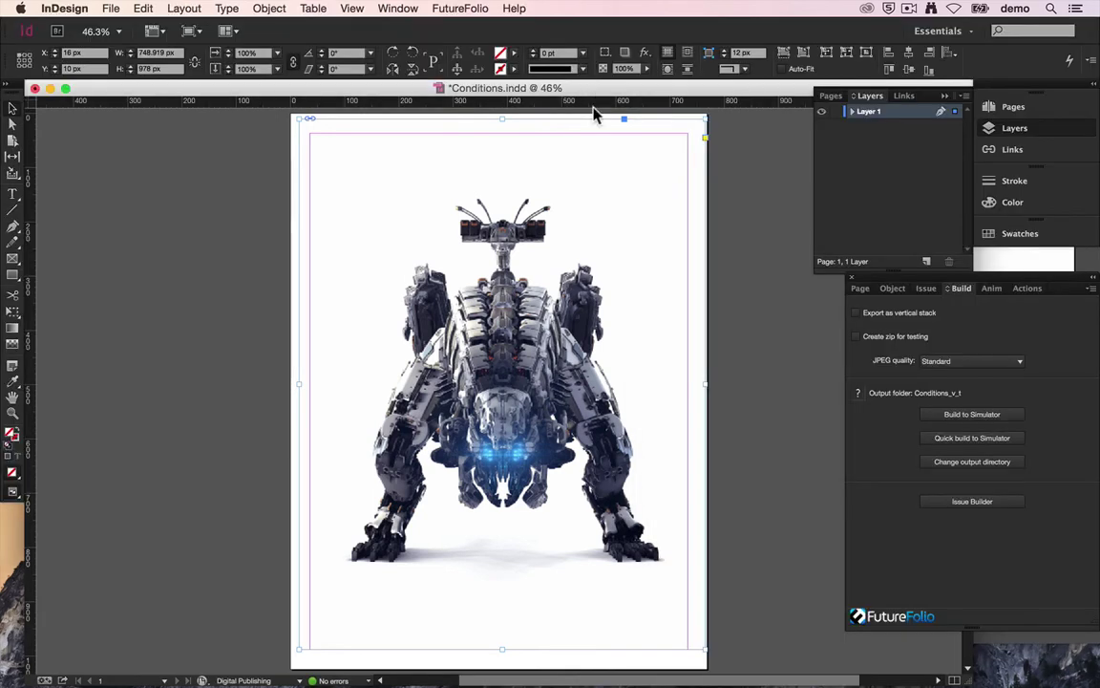
pyautogui.click(1027, 288)
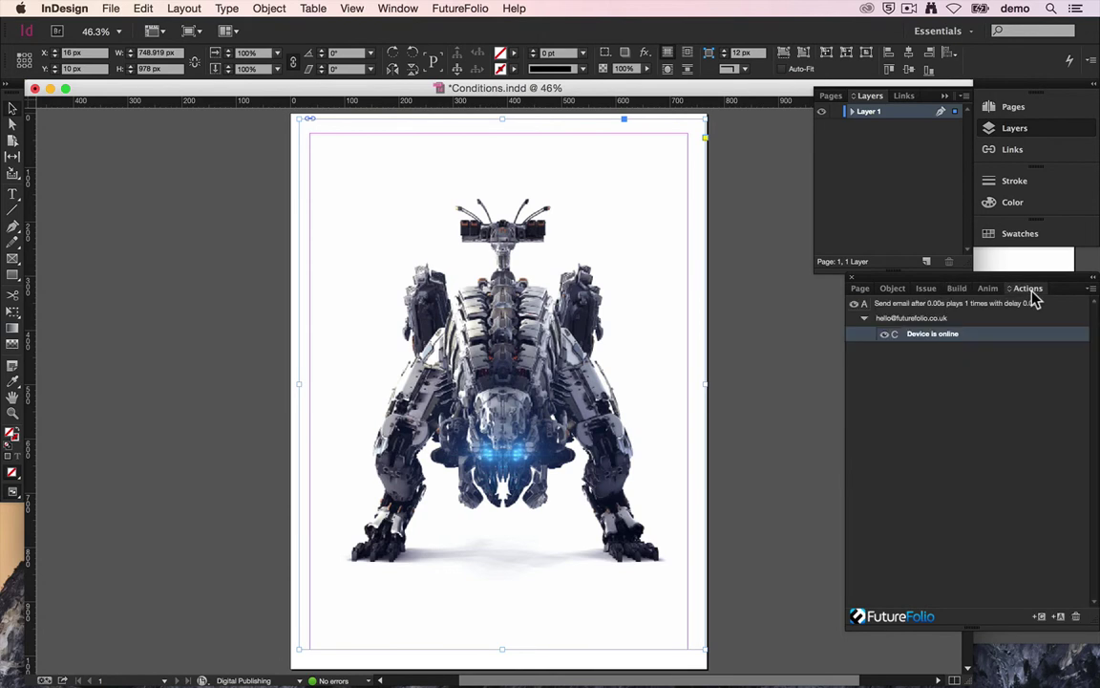
pyautogui.click(1058, 616)
pyautogui.click(531, 293)
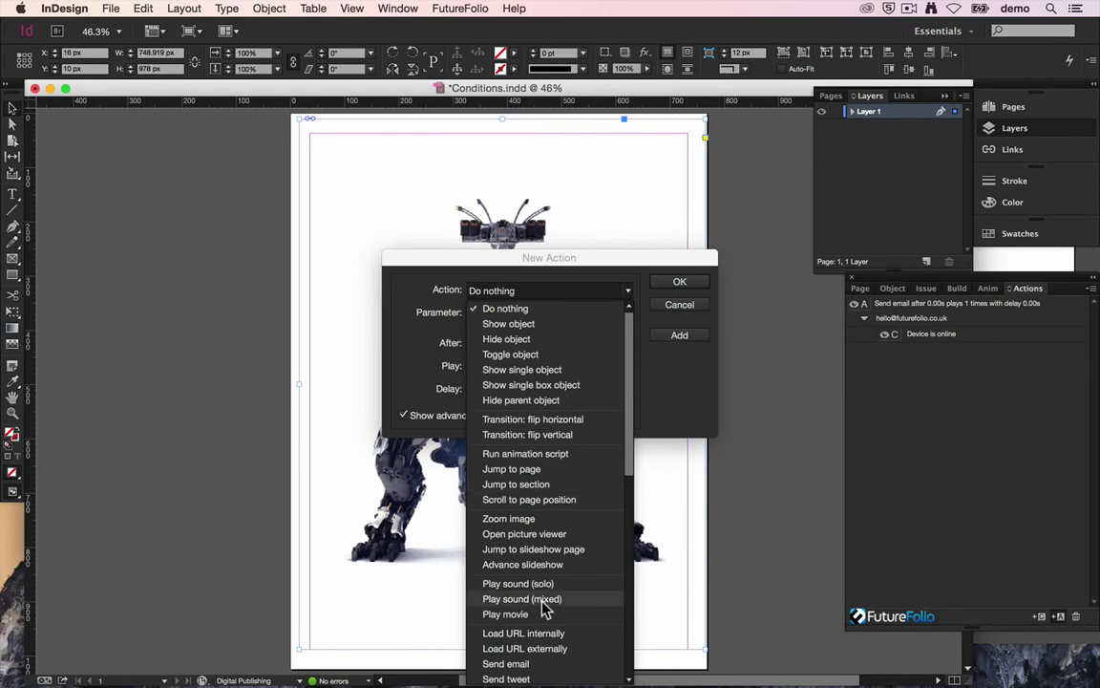
pyautogui.scroll(-3, 535, 582)
pyautogui.scroll(-2, 535, 584)
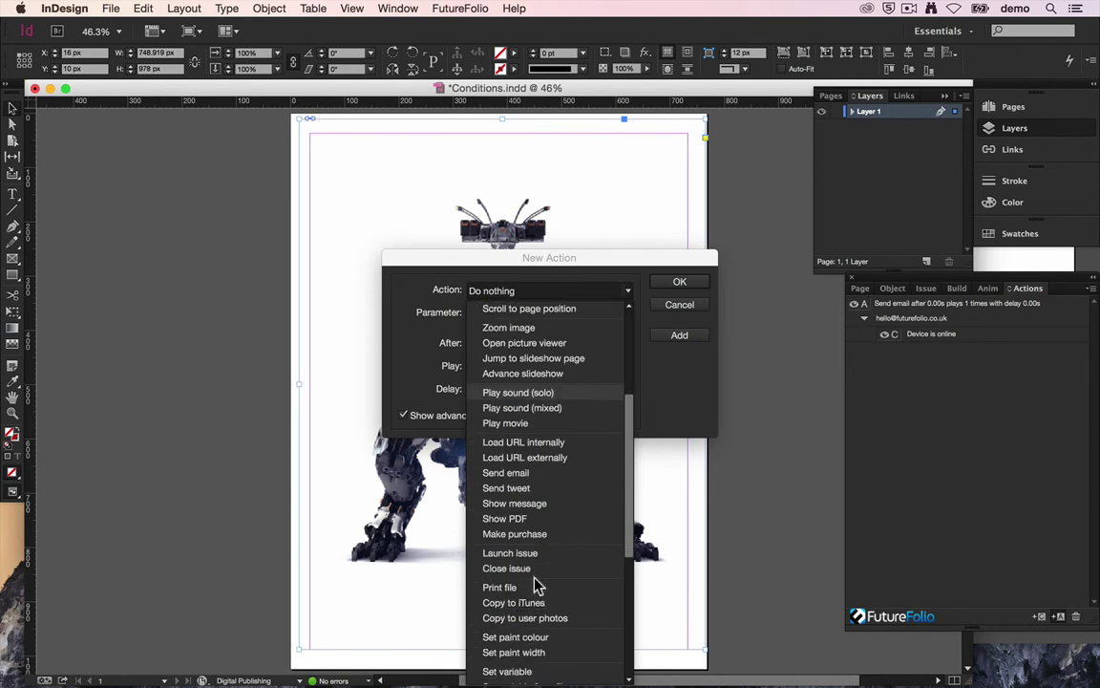
pyautogui.click(533, 503)
pyautogui.click(517, 312)
pyautogui.write('You need to be online to send emails')
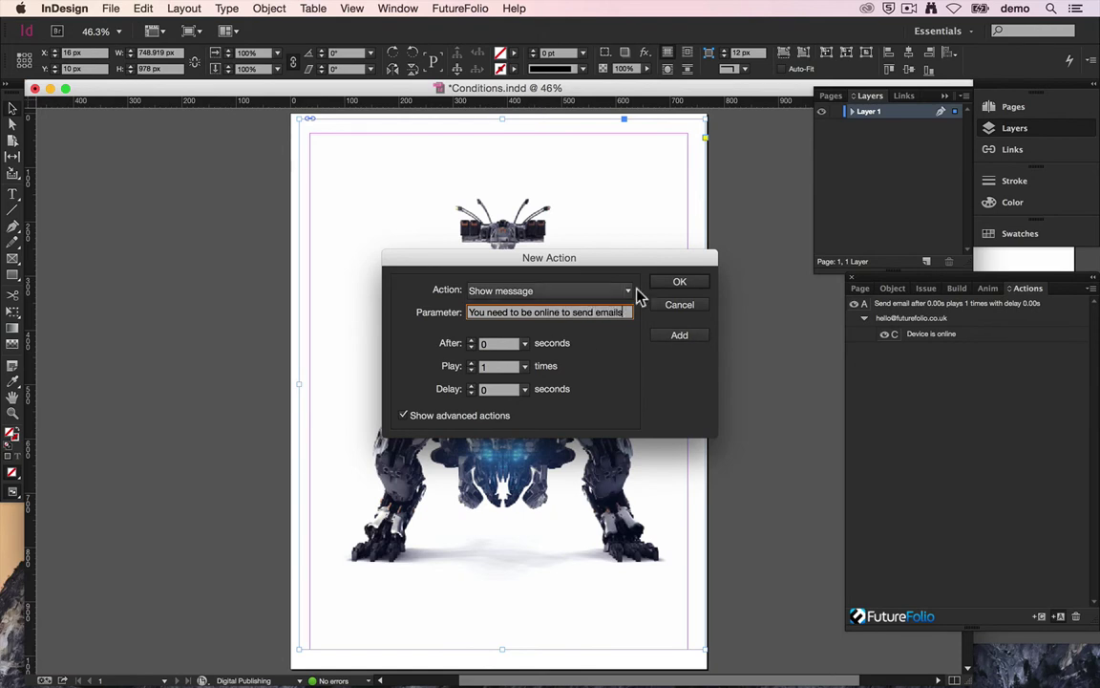
pyautogui.click(666, 282)
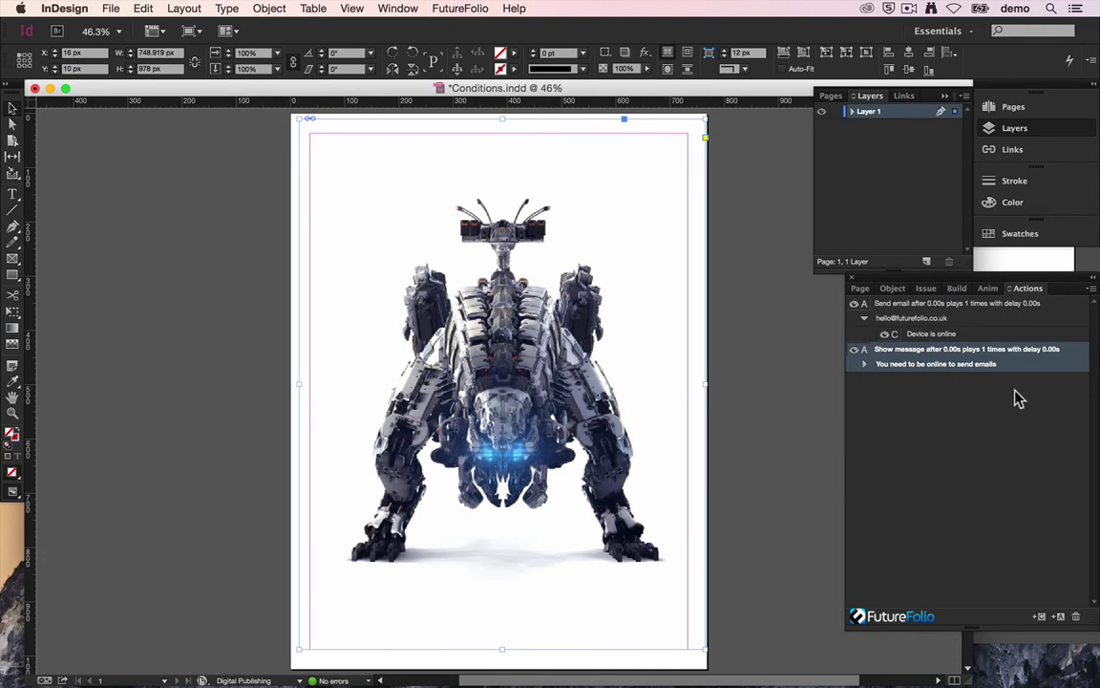
# Step: Give the Show message action a Device is offline condition
pyautogui.click(1039, 617)
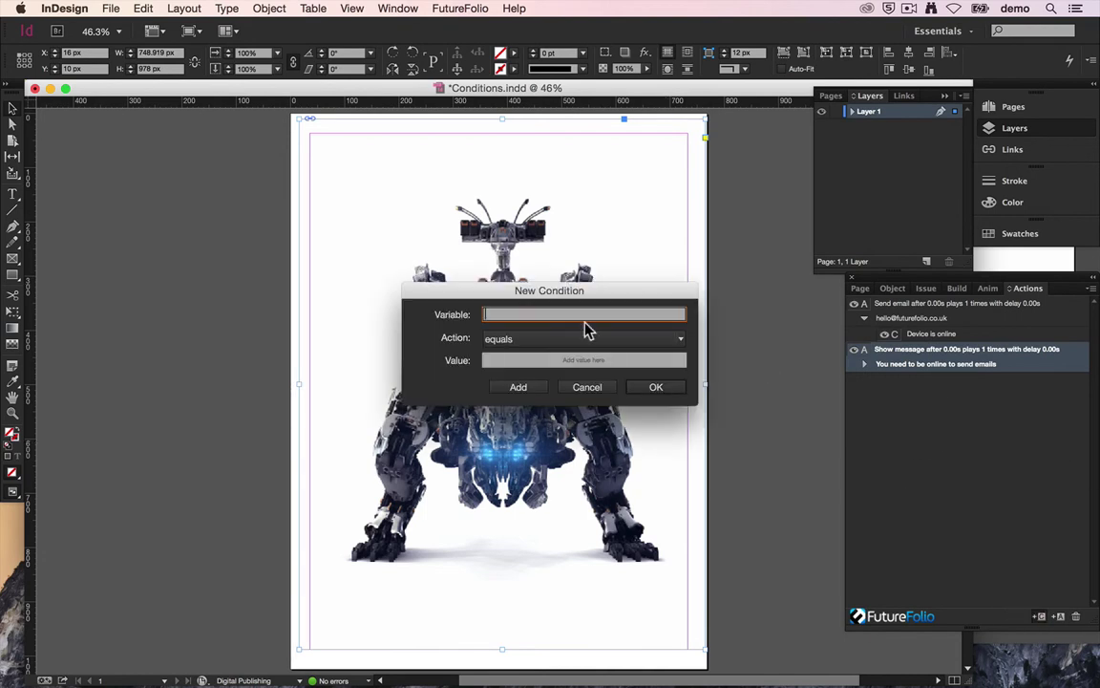
pyautogui.click(581, 340)
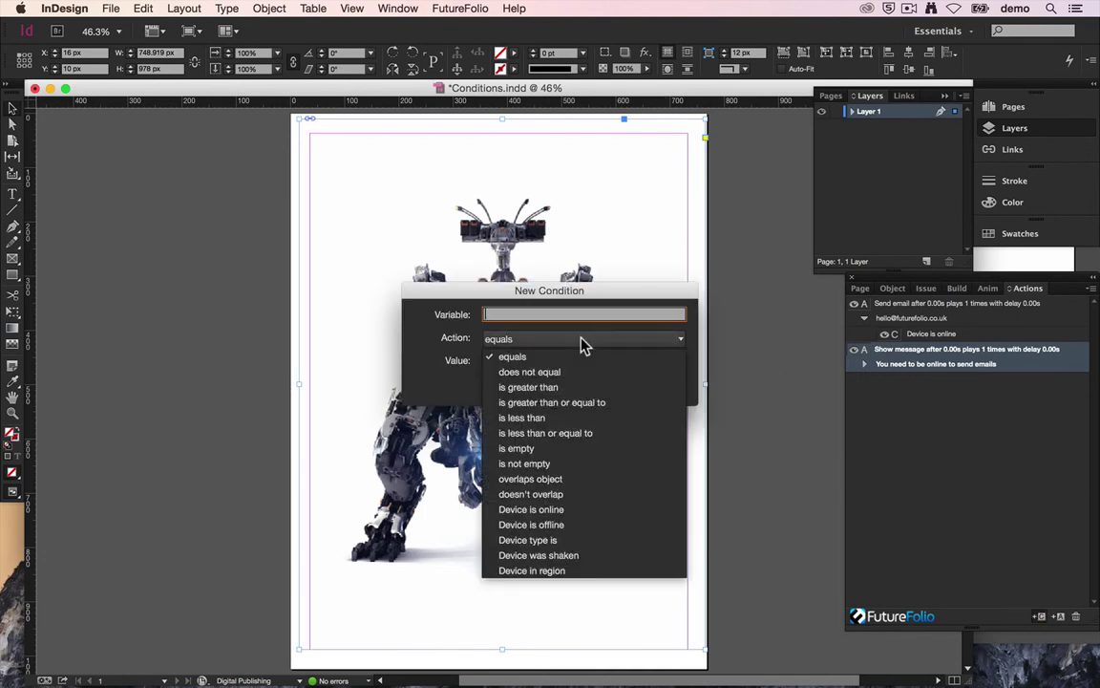
pyautogui.click(611, 524)
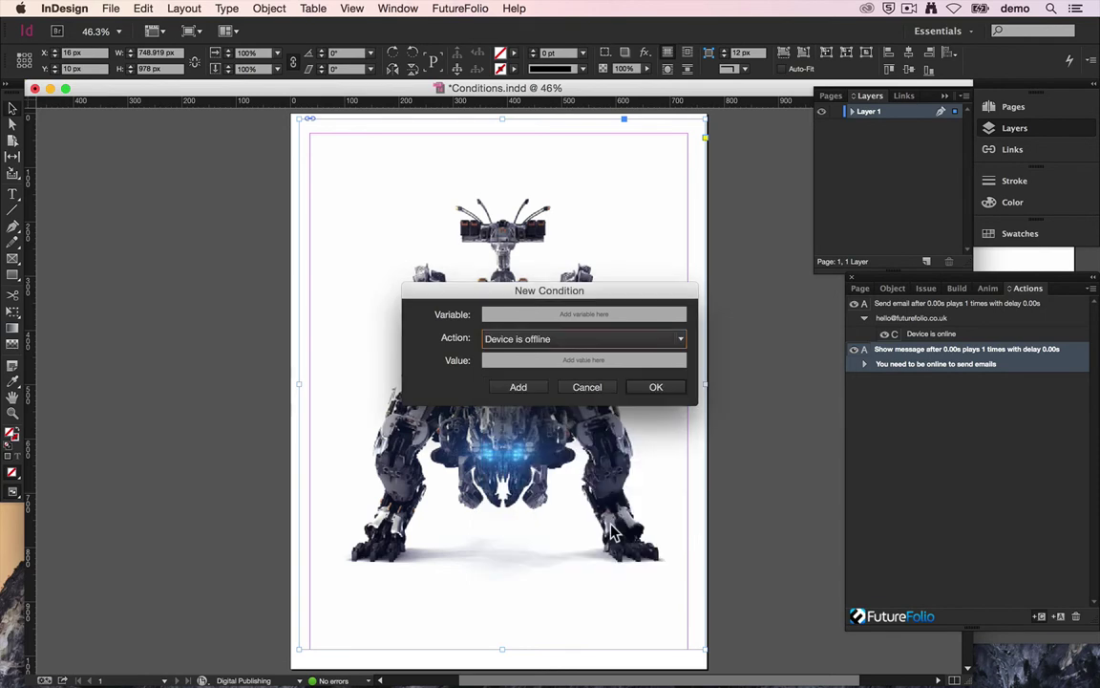
pyautogui.click(646, 392)
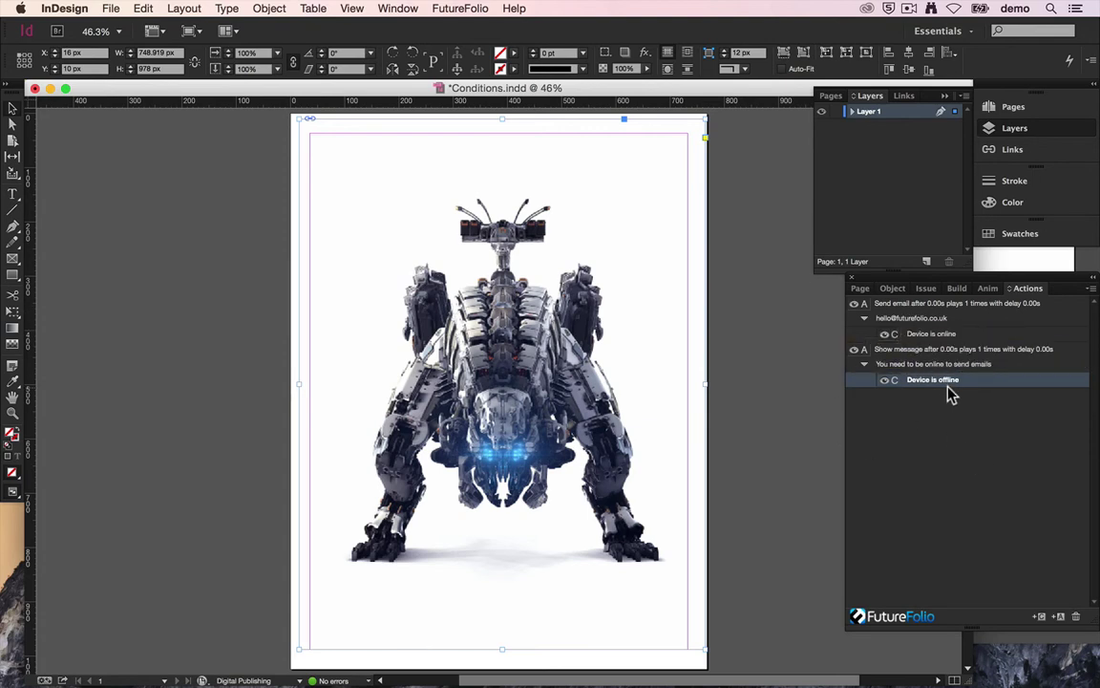
# Step: Save, build to the simulator, and check the offline robot shows 'You need to be online to send emails'
pyautogui.press('super+s')
pyautogui.click(961, 287)
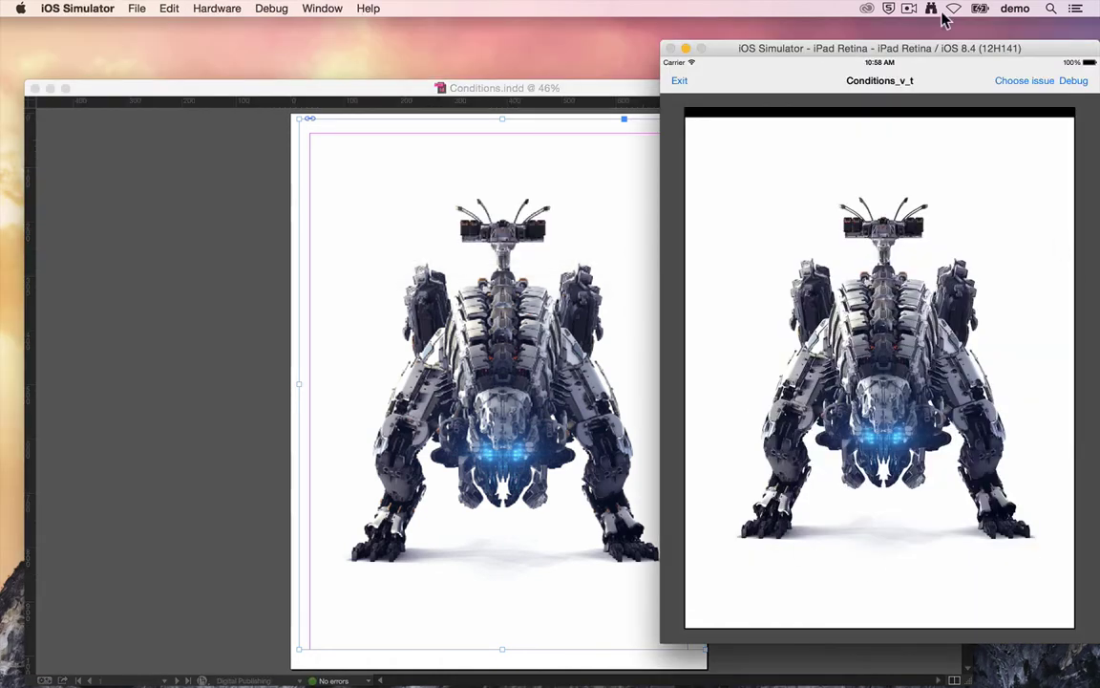
pyautogui.click(912, 350)
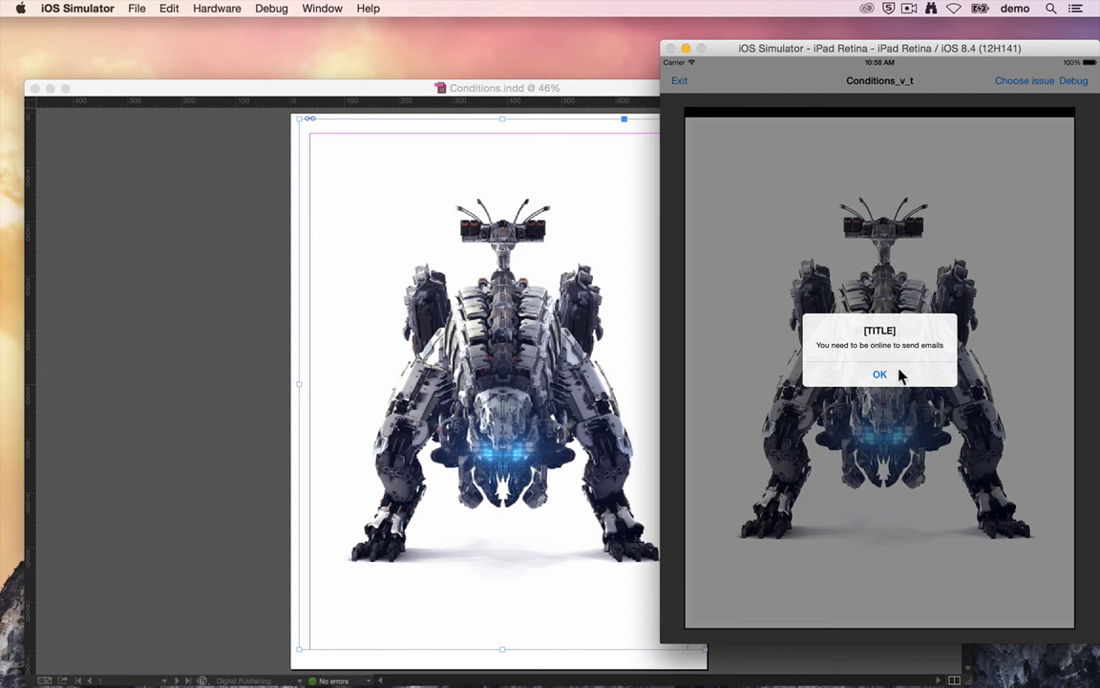
pyautogui.click(878, 375)
pyautogui.click(953, 9)
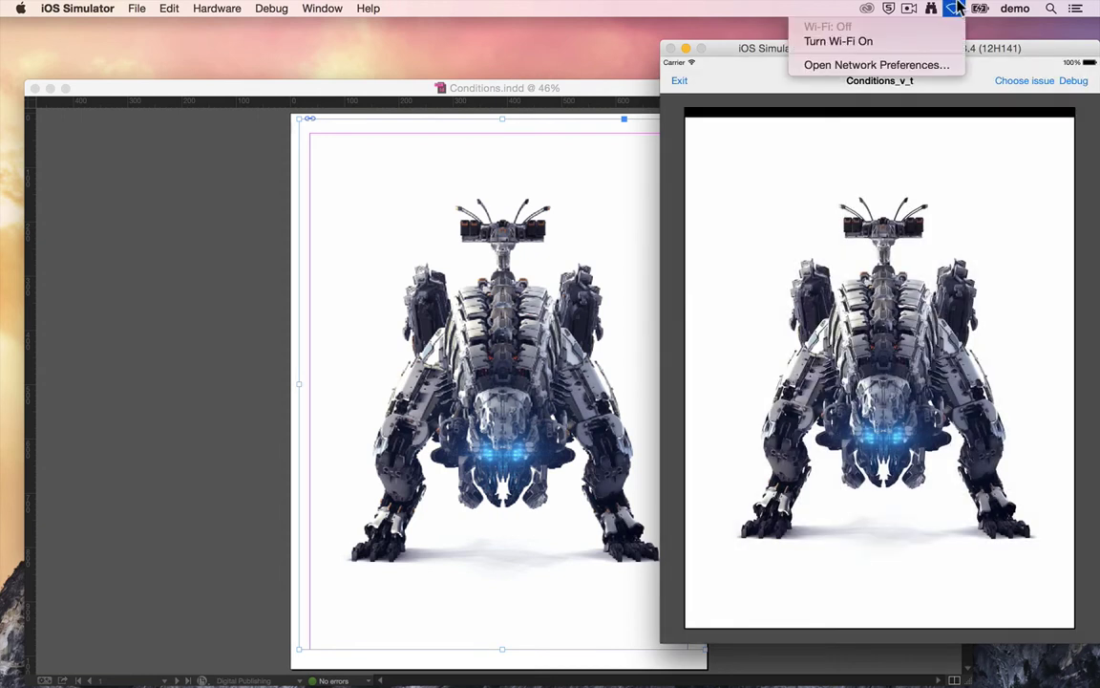
# Step: Turn Wi-Fi on, verify the robot opens a pre-addressed email, delete the draft, return to InDesign
pyautogui.click(915, 42)
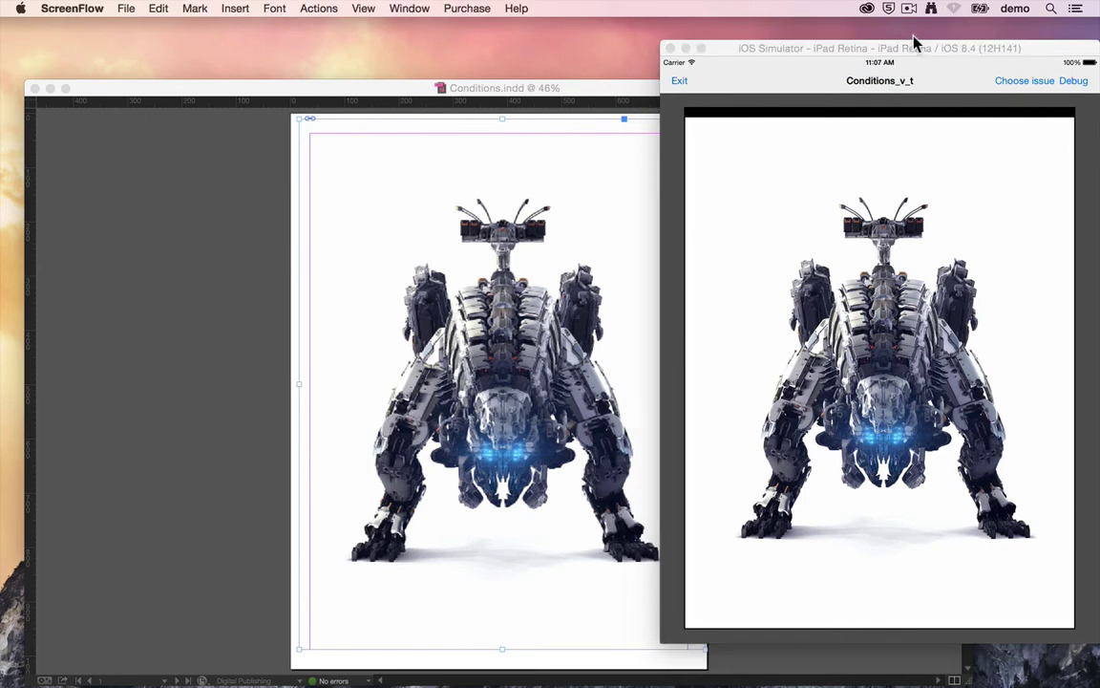
pyautogui.click(874, 322)
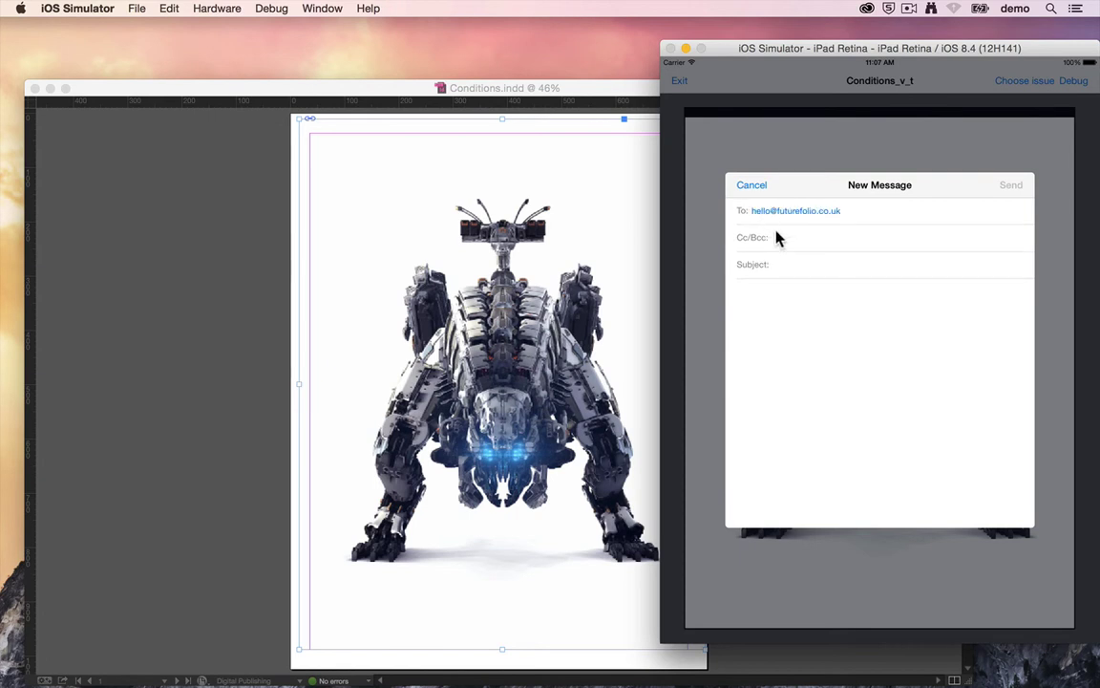
pyautogui.click(751, 186)
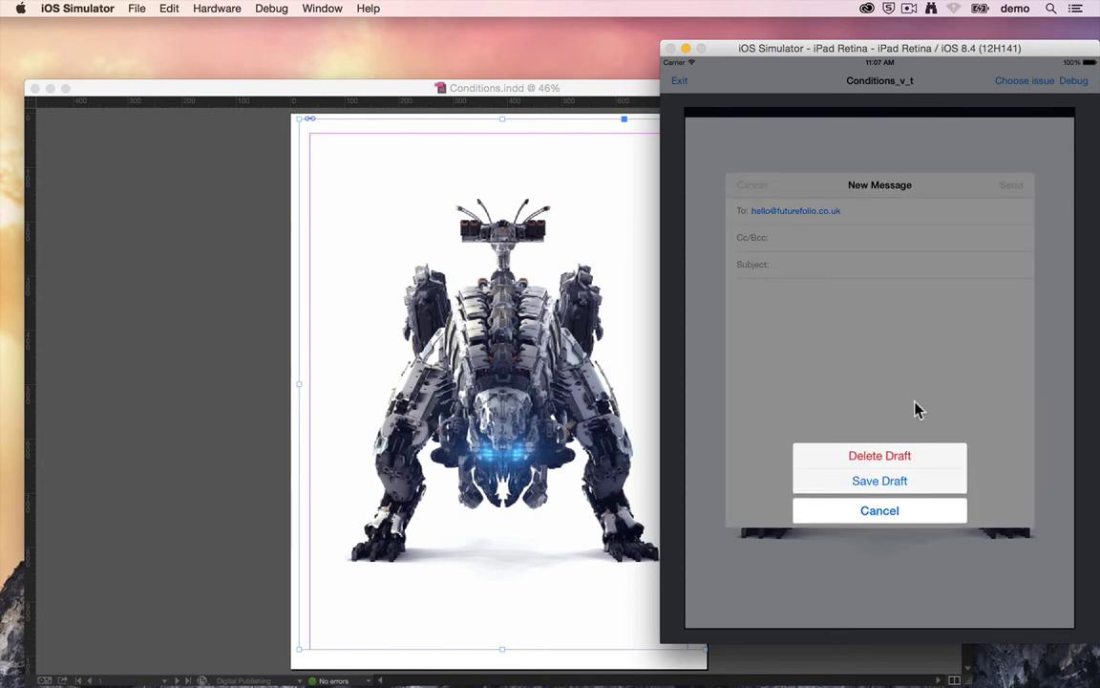
pyautogui.click(914, 453)
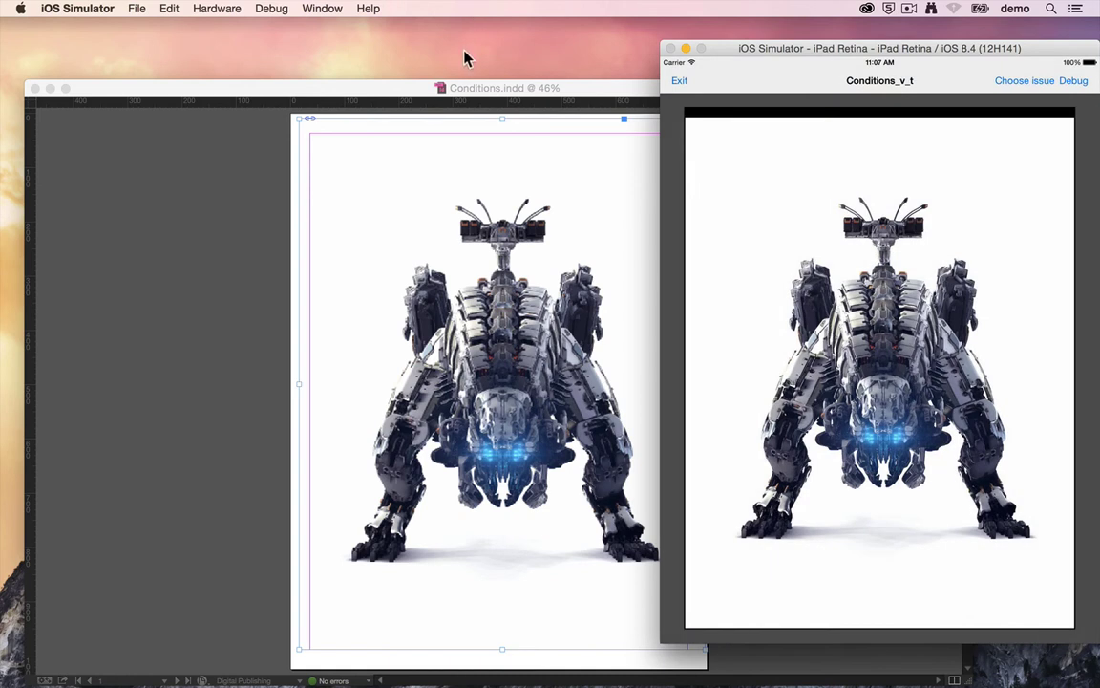
pyautogui.click(468, 92)
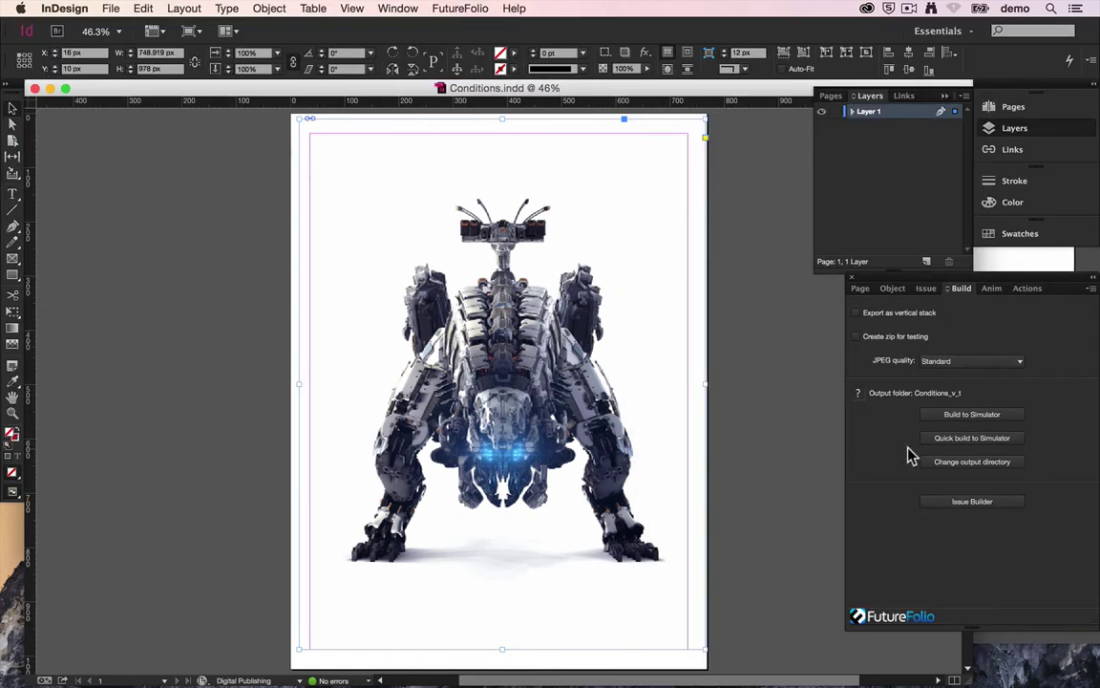
# Step: Add a new view condition from the FutureFolio panel's Page settings
pyautogui.click(859, 289)
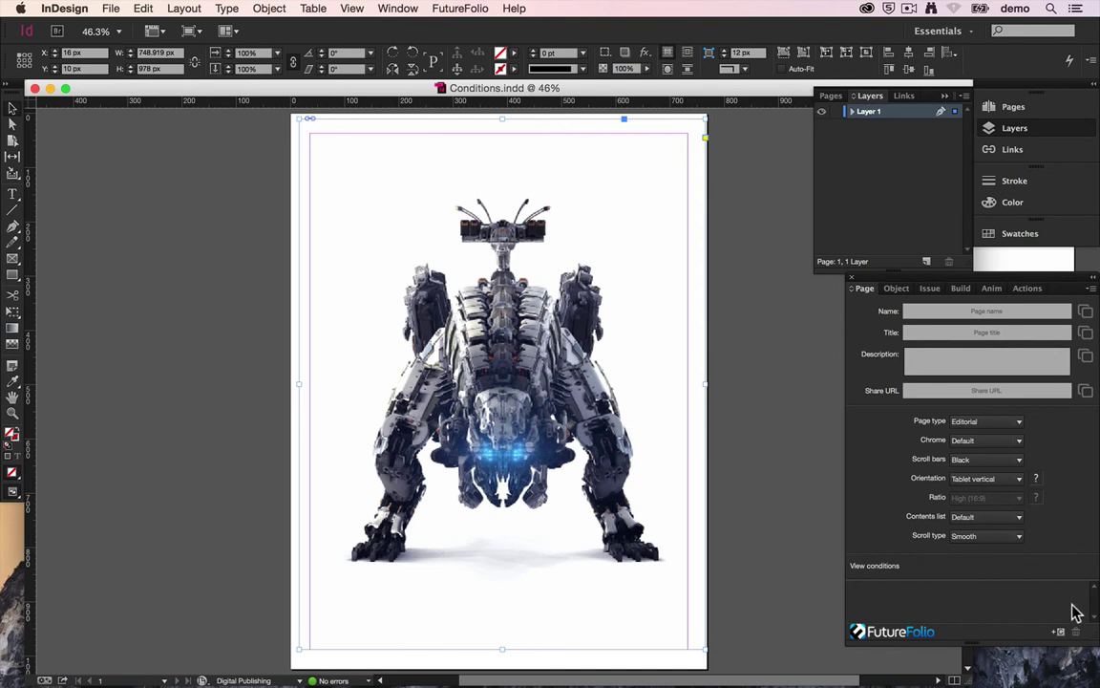
pyautogui.click(1057, 632)
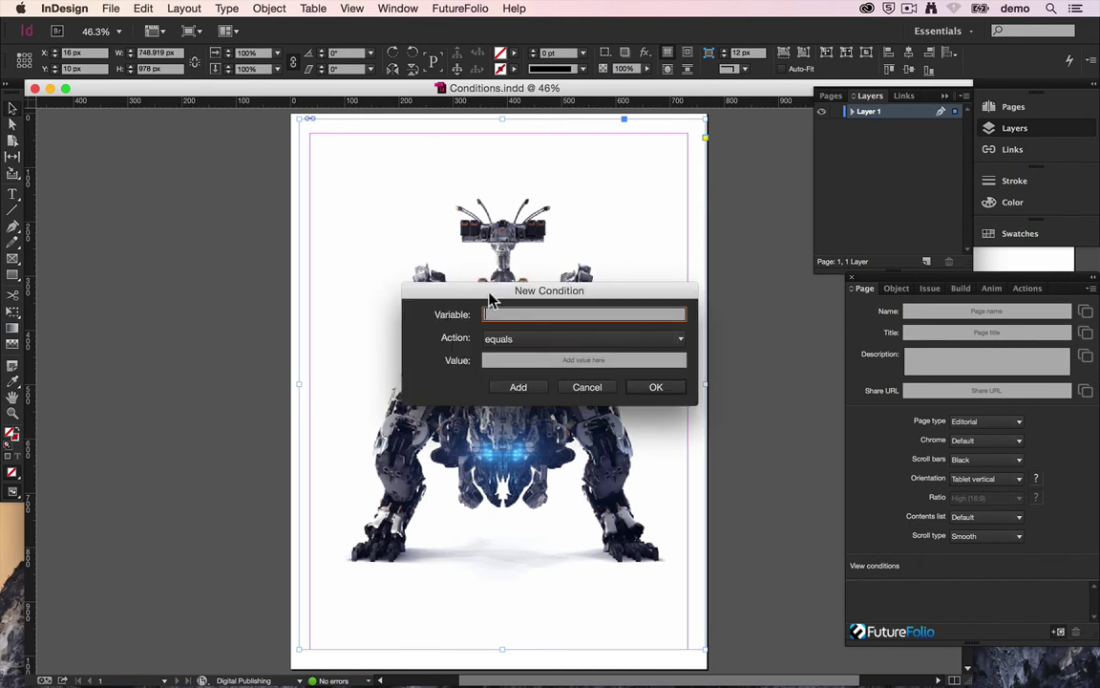
# Step: Set the new page view condition's action to Device is online
pyautogui.click(570, 340)
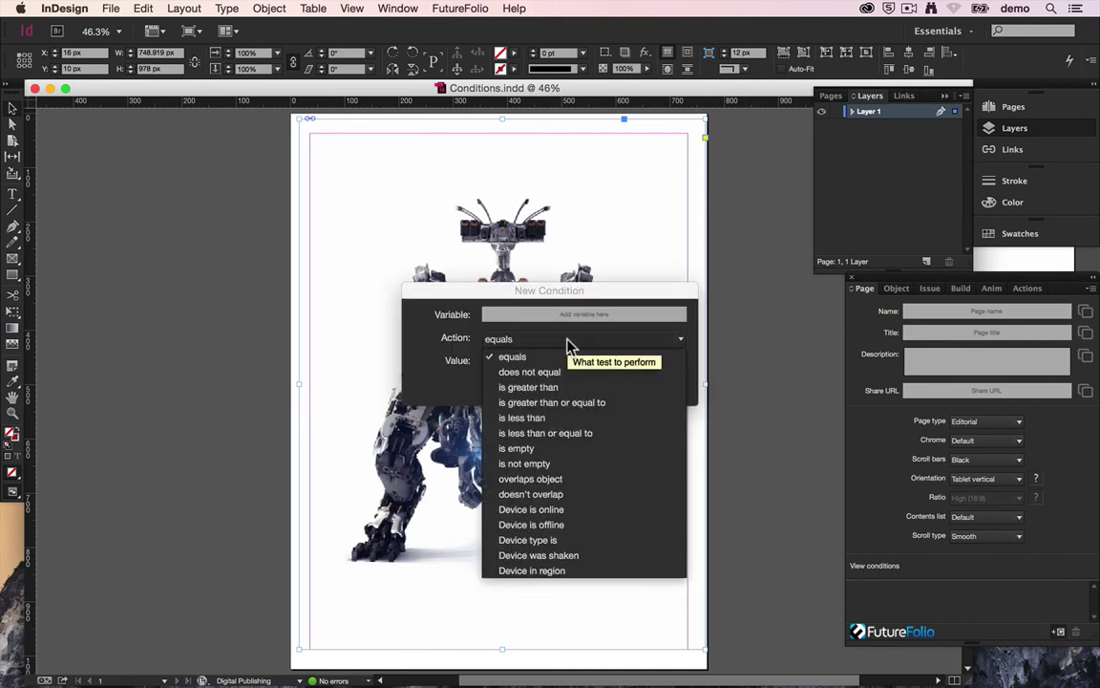
pyautogui.click(559, 512)
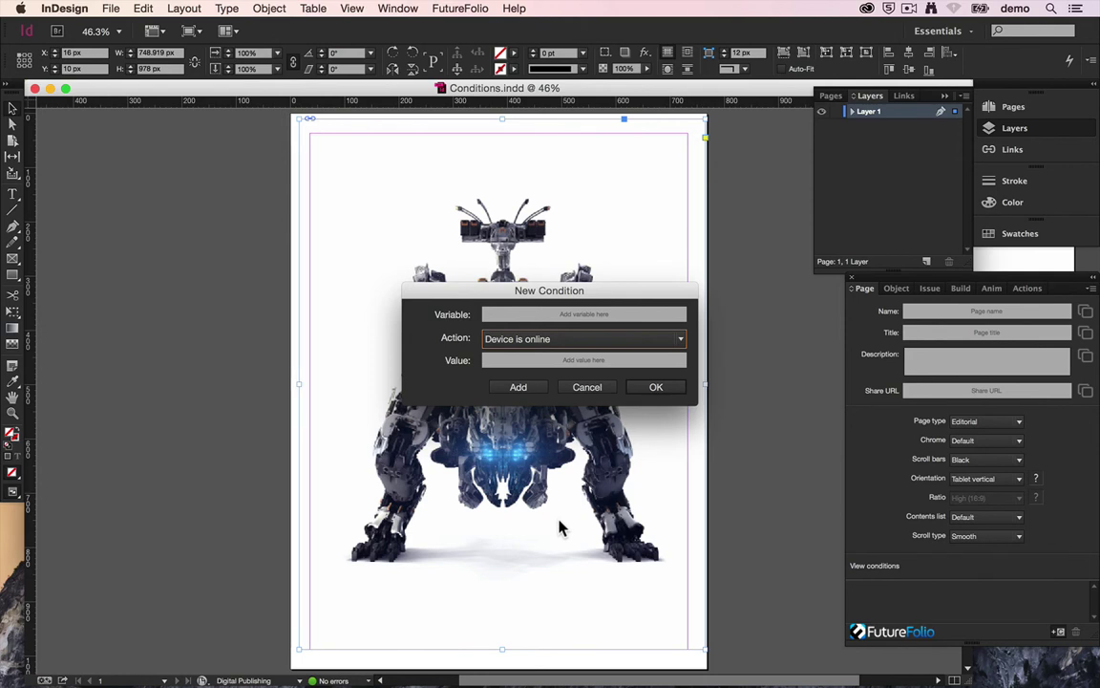
pyautogui.click(570, 318)
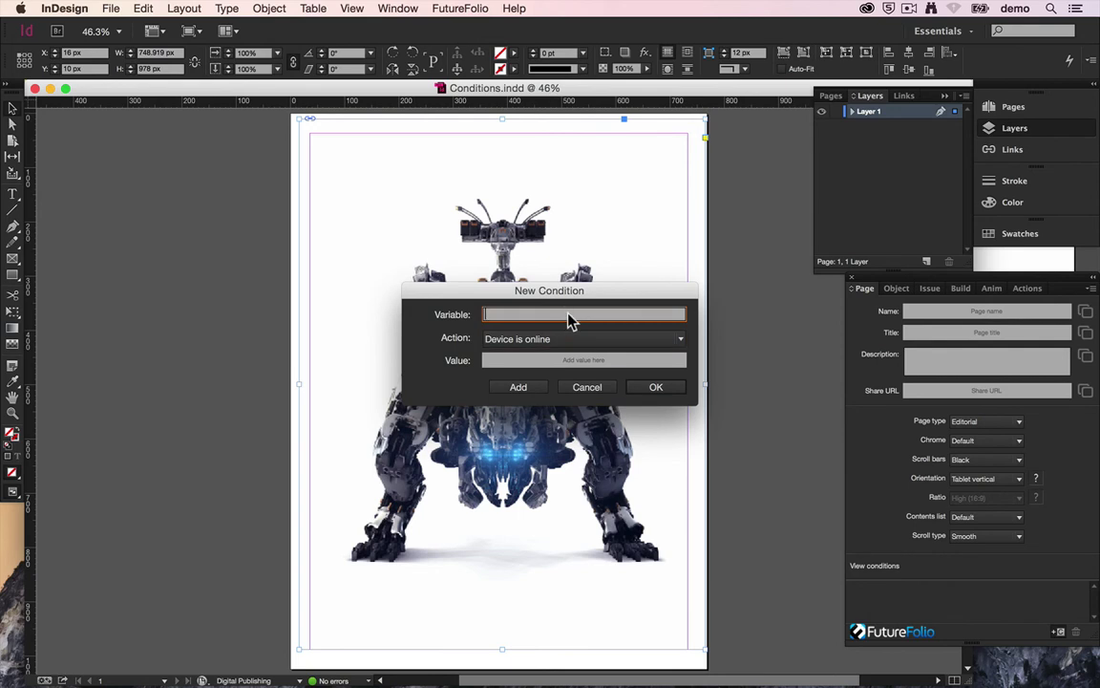
# Step: Enter variable UsersFavCharacter and value MickeyMouse, with the action set to equals
pyautogui.write('UsersFavCharacter')
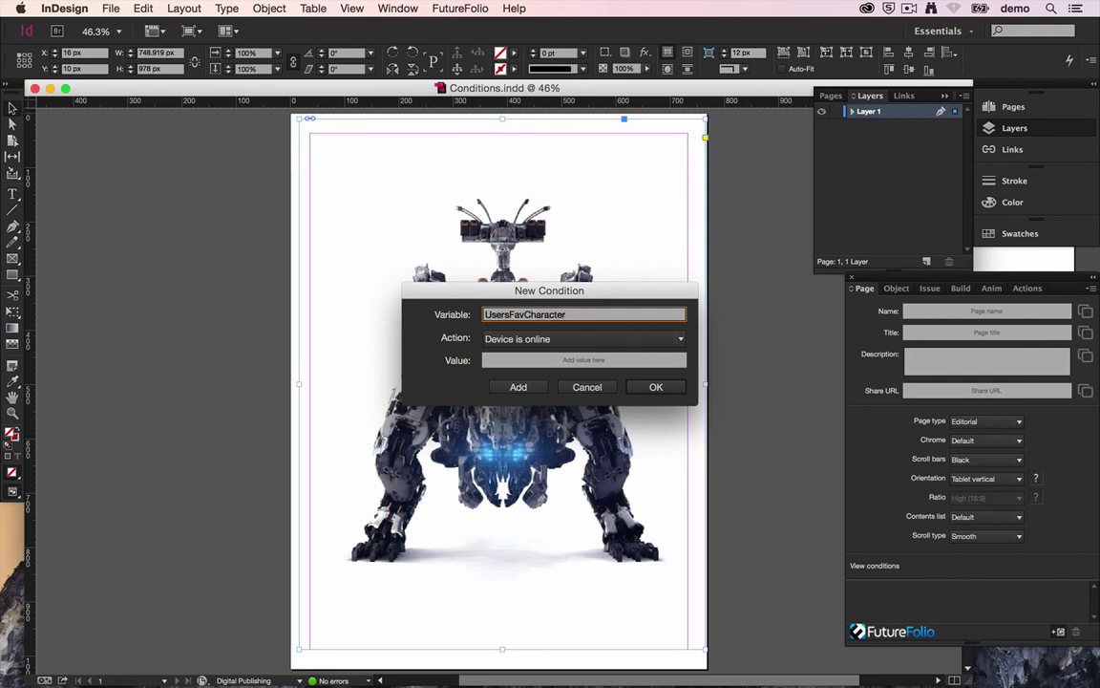
pyautogui.click(556, 360)
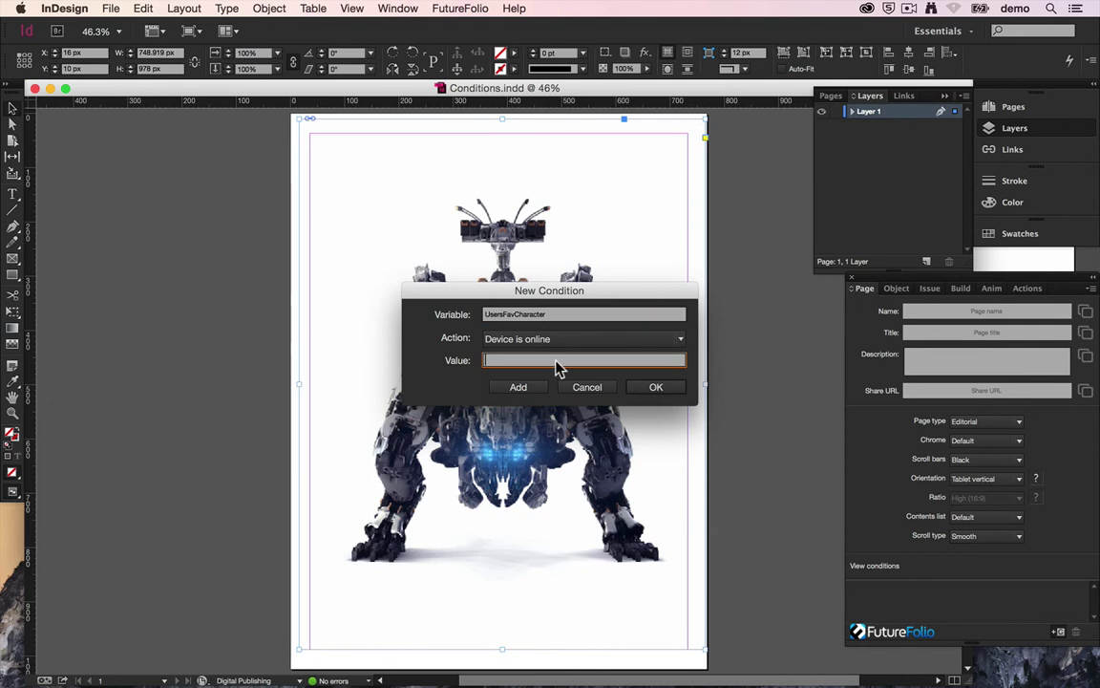
pyautogui.write('MickeyMouse')
pyautogui.click(560, 338)
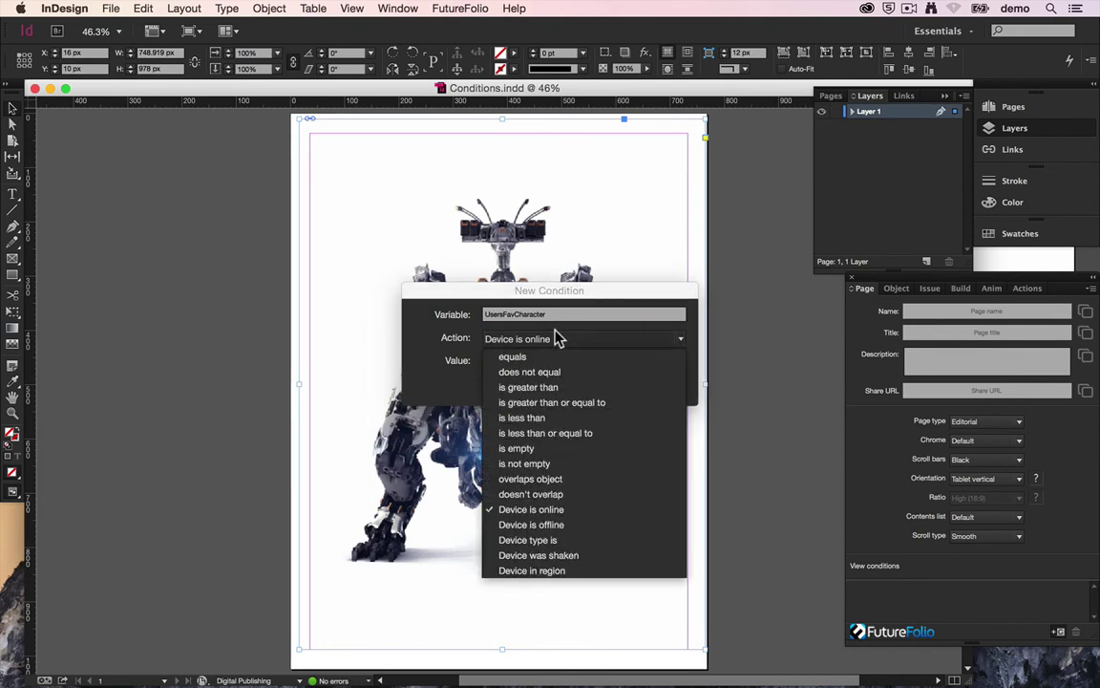
pyautogui.click(531, 361)
pyautogui.doubleClick(537, 320)
pyautogui.doubleClick(535, 361)
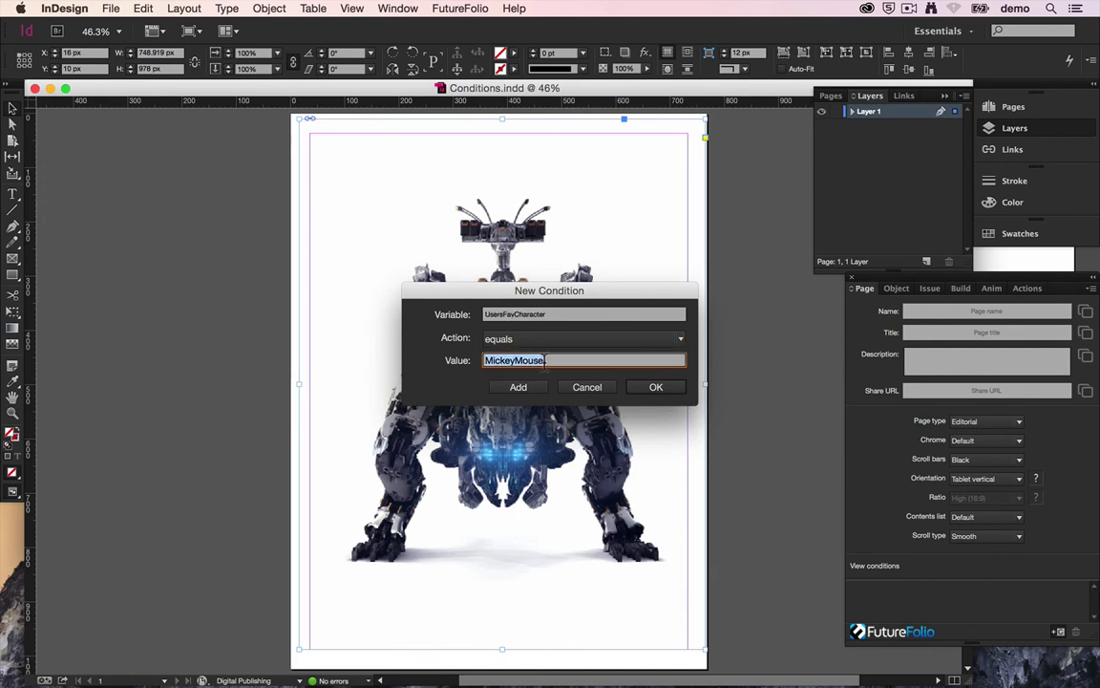